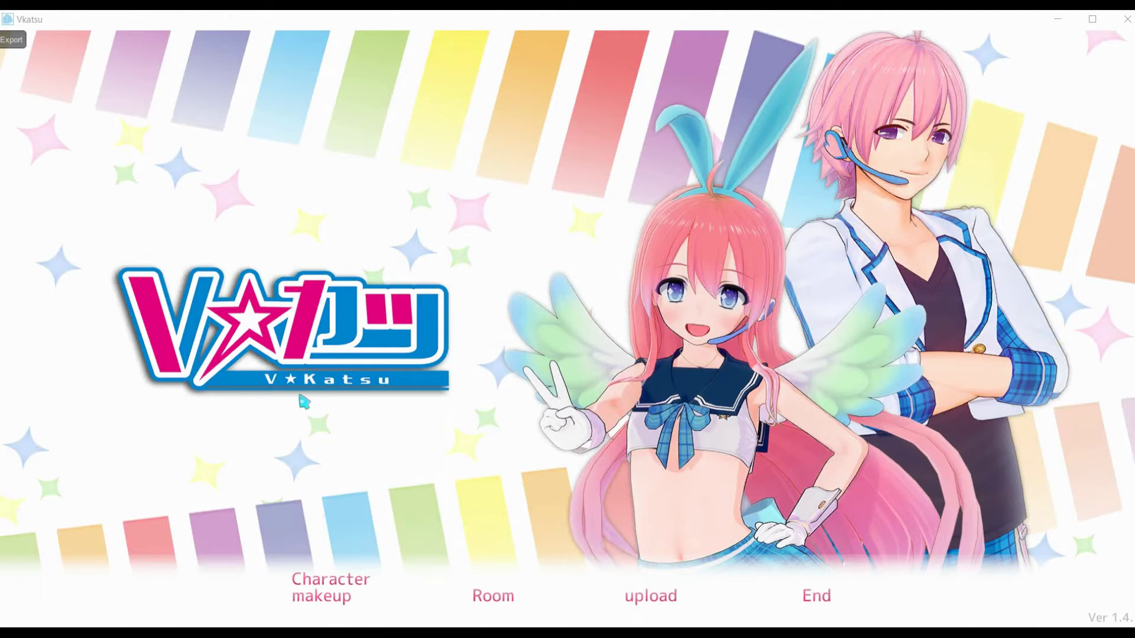
From the title screen, choose Character makeup and then Woman character
{"action": "left_click", "coordinate": [284, 381]}
{"action": "left_click", "coordinate": [378, 389]}
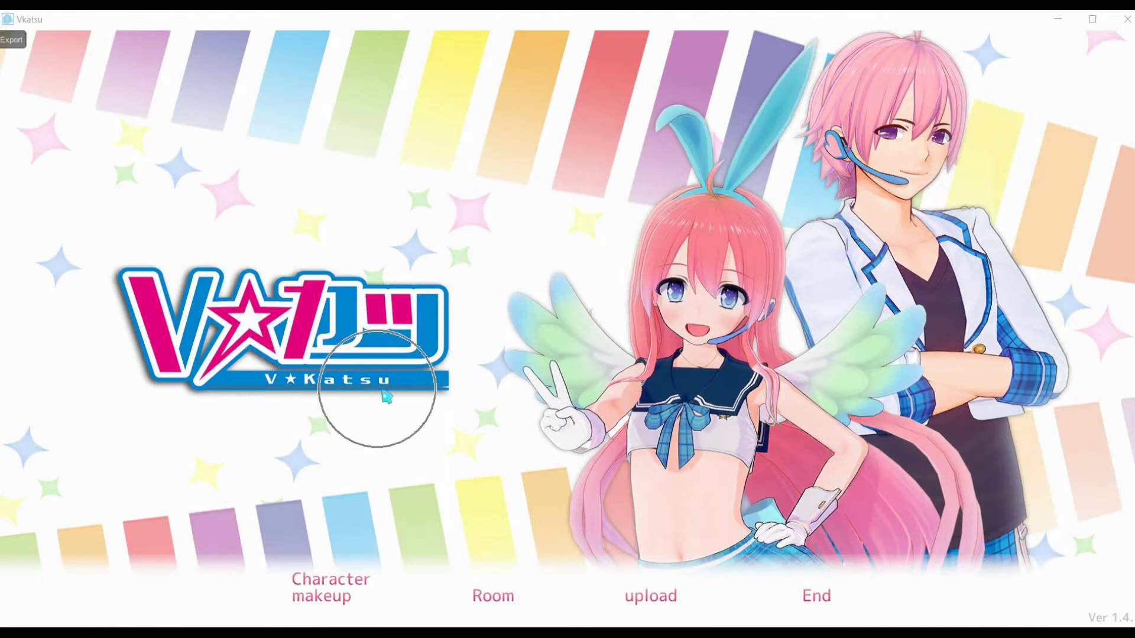
{"action": "left_click", "coordinate": [328, 377]}
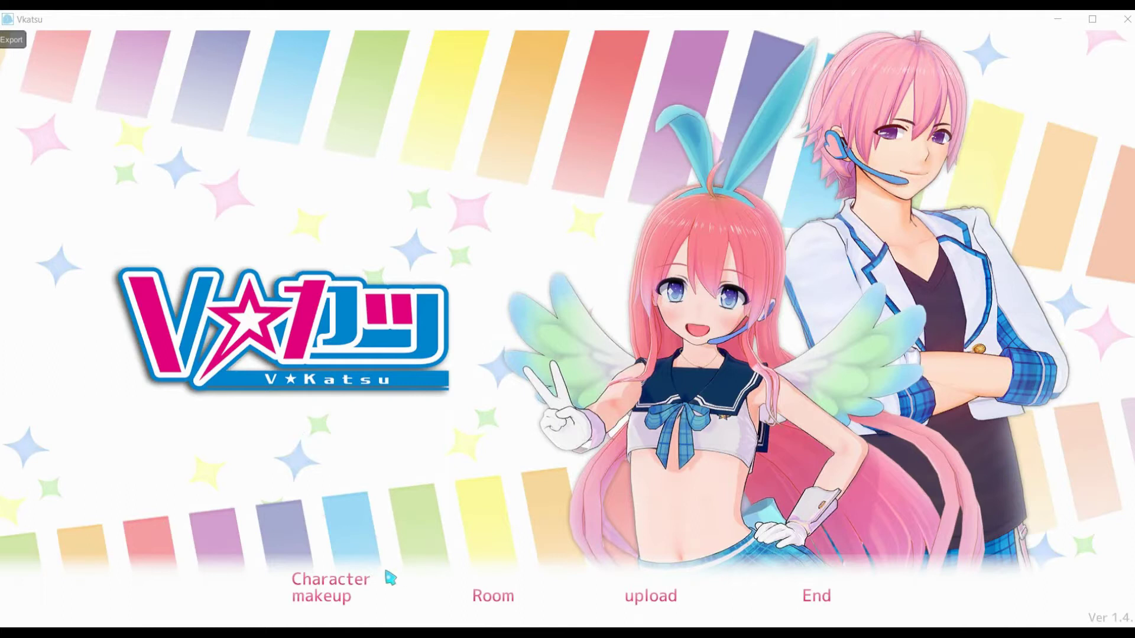
{"action": "left_click", "coordinate": [348, 596]}
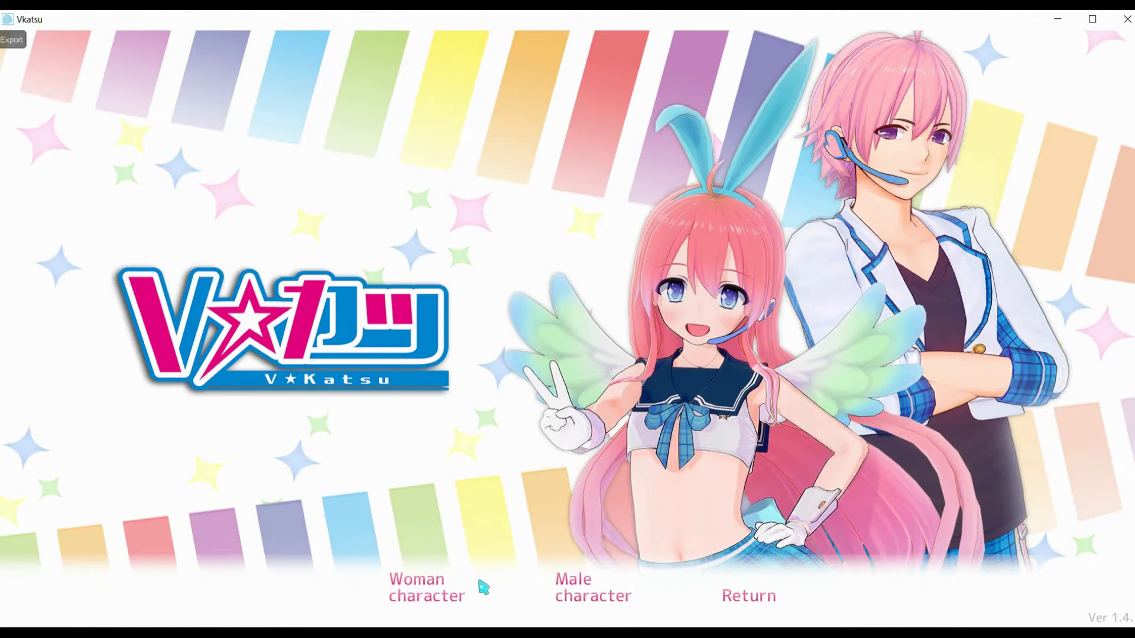
{"action": "left_click", "coordinate": [750, 598]}
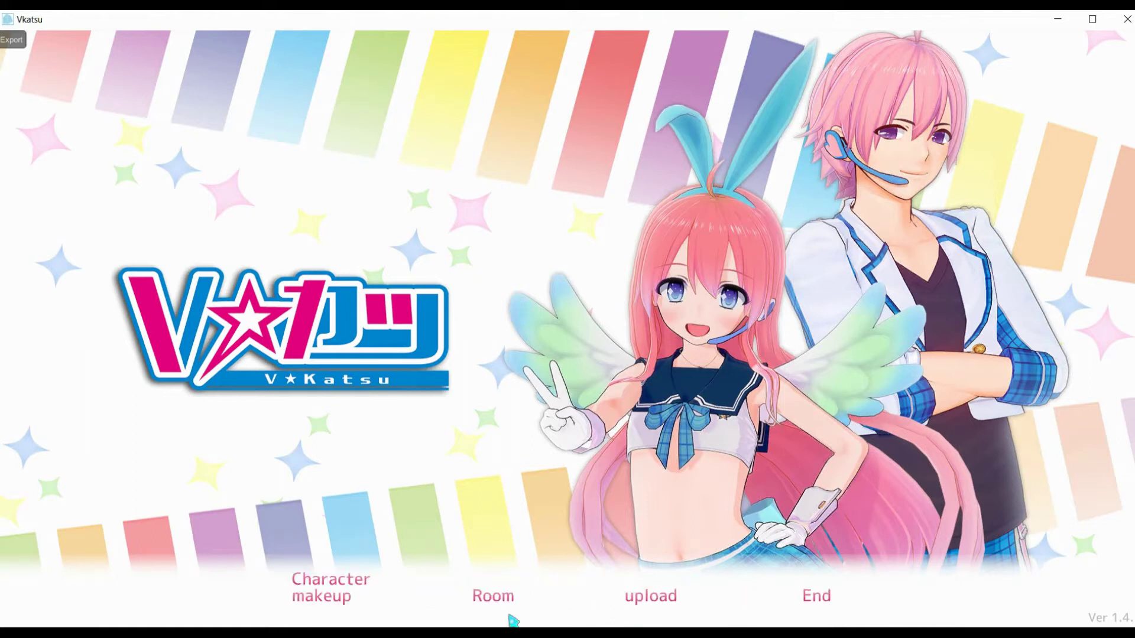
{"action": "left_click", "coordinate": [338, 592]}
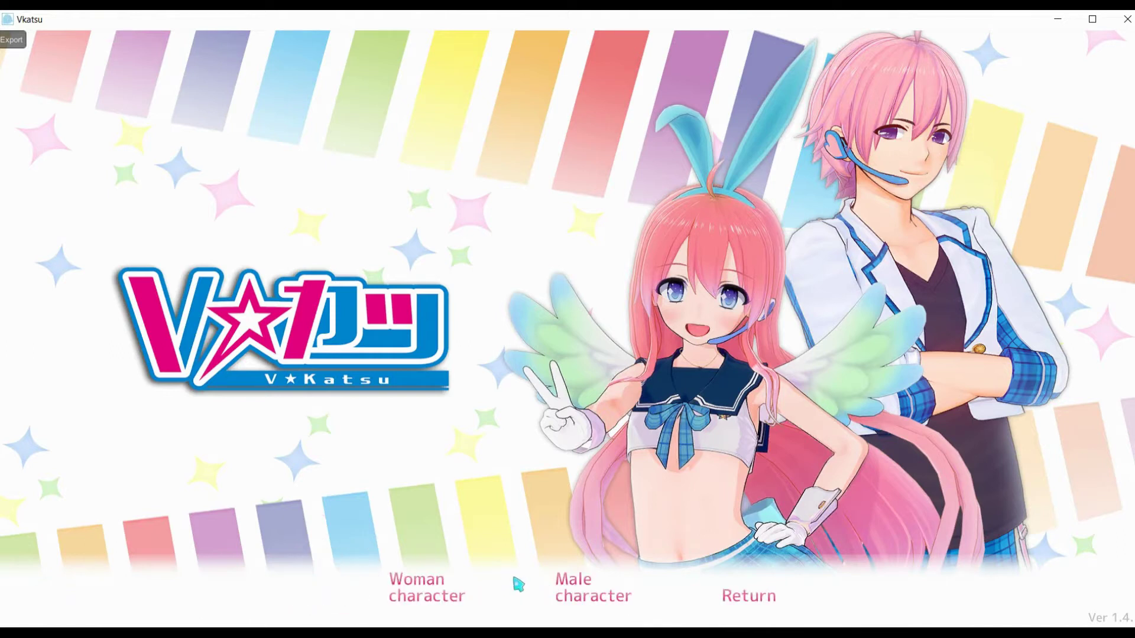
{"action": "left_click", "coordinate": [438, 597]}
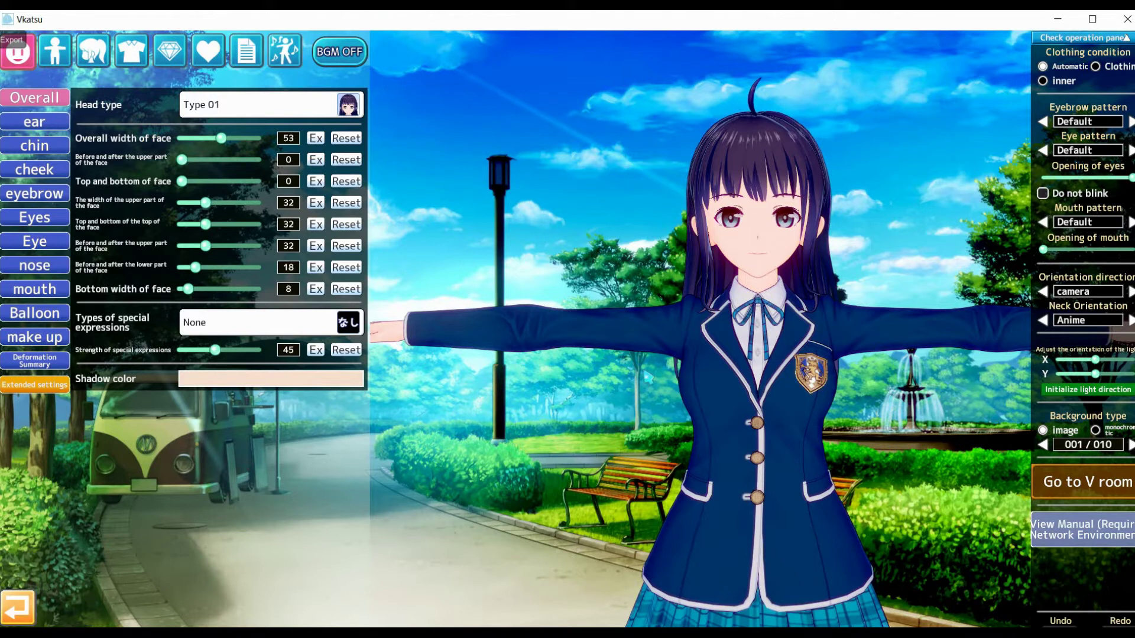
Zoom and pan the camera to frame the character's face close up
{"action": "scroll", "coordinate": [645, 390], "scroll_direction": "down", "scroll_amount": 5}
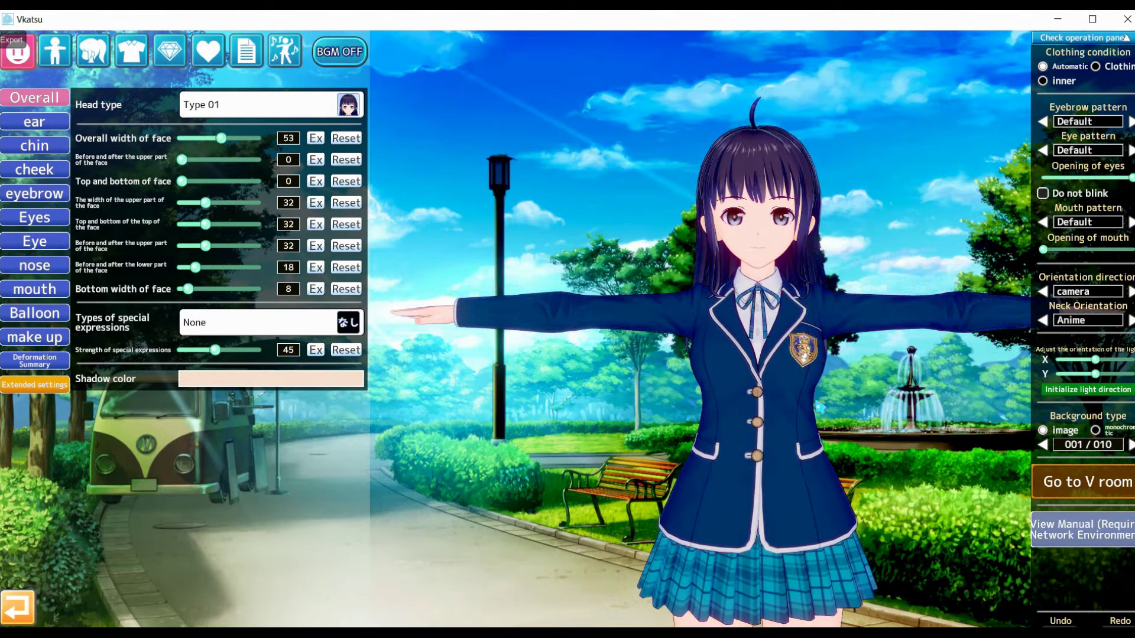
{"action": "scroll", "coordinate": [1031, 454], "scroll_direction": "down", "scroll_amount": 3}
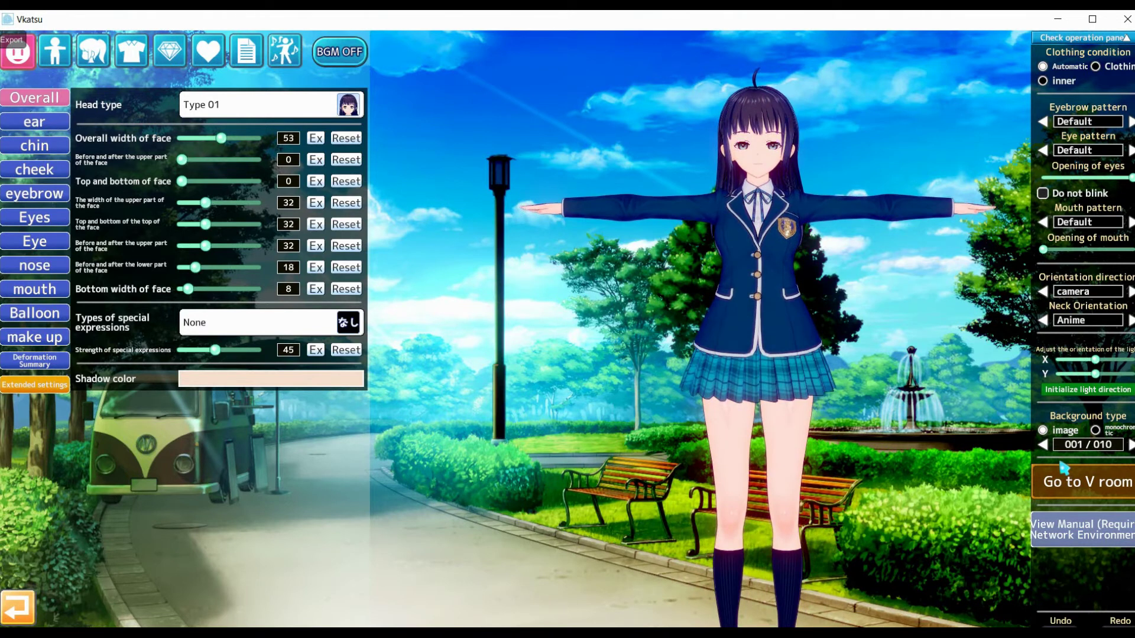
{"action": "scroll", "coordinate": [1099, 452], "scroll_direction": "down", "scroll_amount": 2}
{"action": "scroll", "coordinate": [1111, 449], "scroll_direction": "down", "scroll_amount": 2}
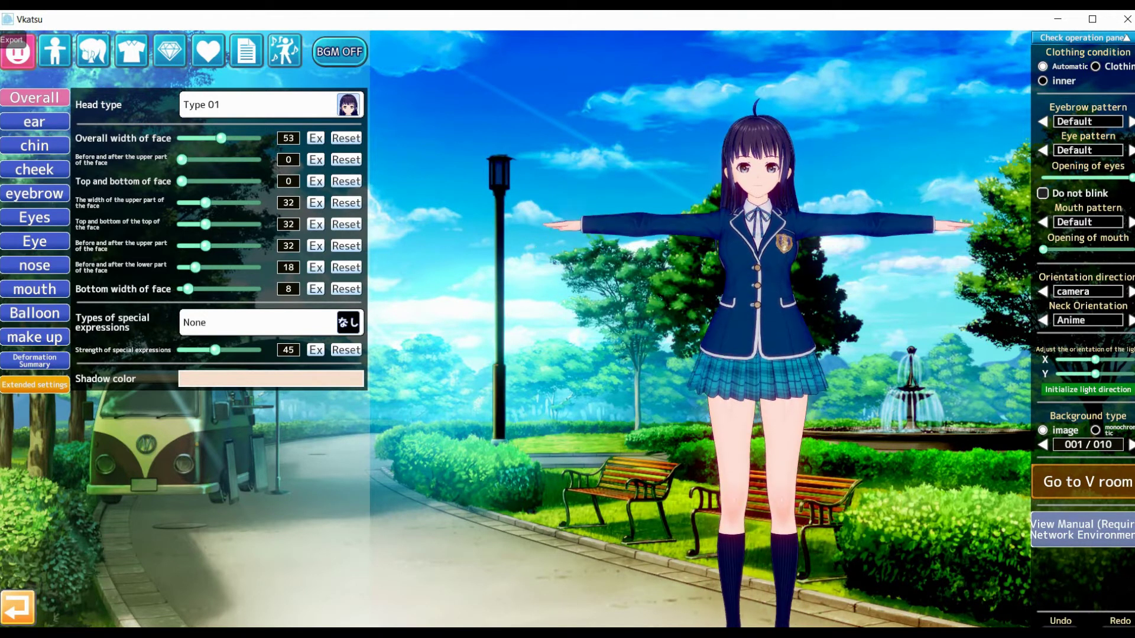
{"action": "right_click_drag", "start_coordinate": [919, 414], "coordinate": [918, 387]}
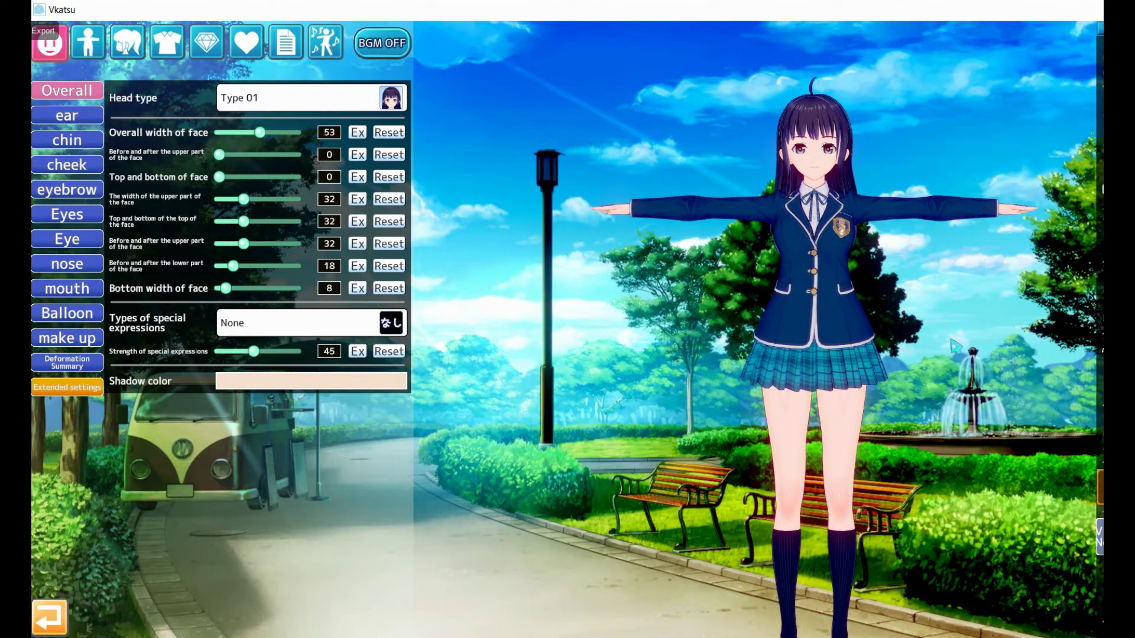
{"action": "scroll", "coordinate": [946, 347], "scroll_direction": "up", "scroll_amount": 5}
{"action": "right_click_drag", "start_coordinate": [946, 348], "coordinate": [945, 502]}
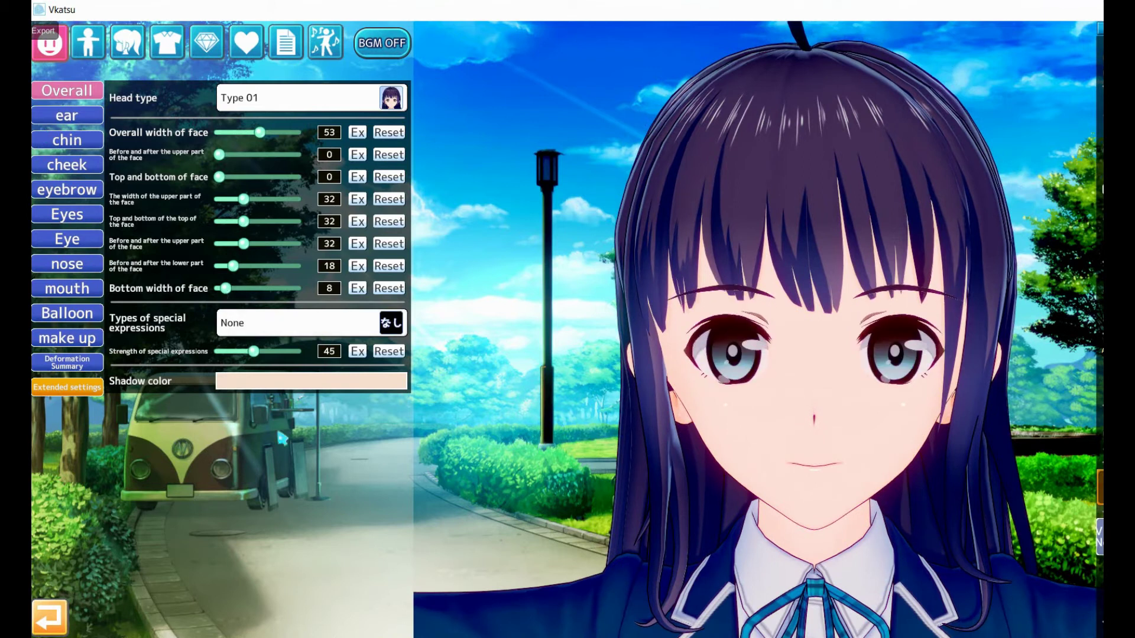
Point the ear tops with upper shape 100 and start enlarging the ears
{"action": "left_click", "coordinate": [63, 122]}
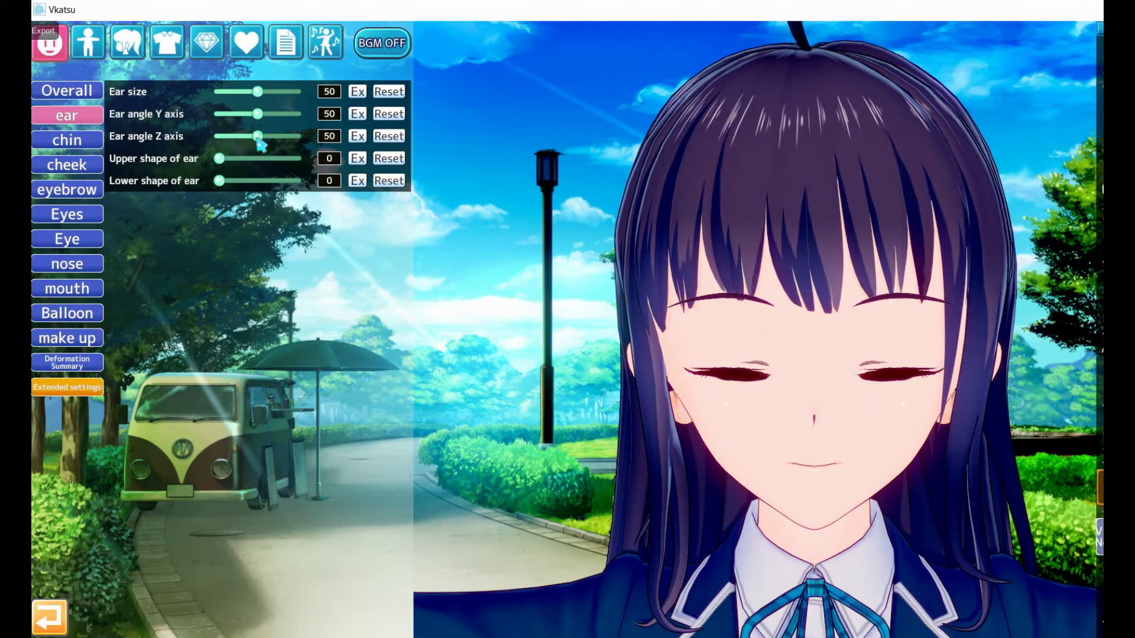
{"action": "left_click_drag", "start_coordinate": [264, 141], "coordinate": [304, 146]}
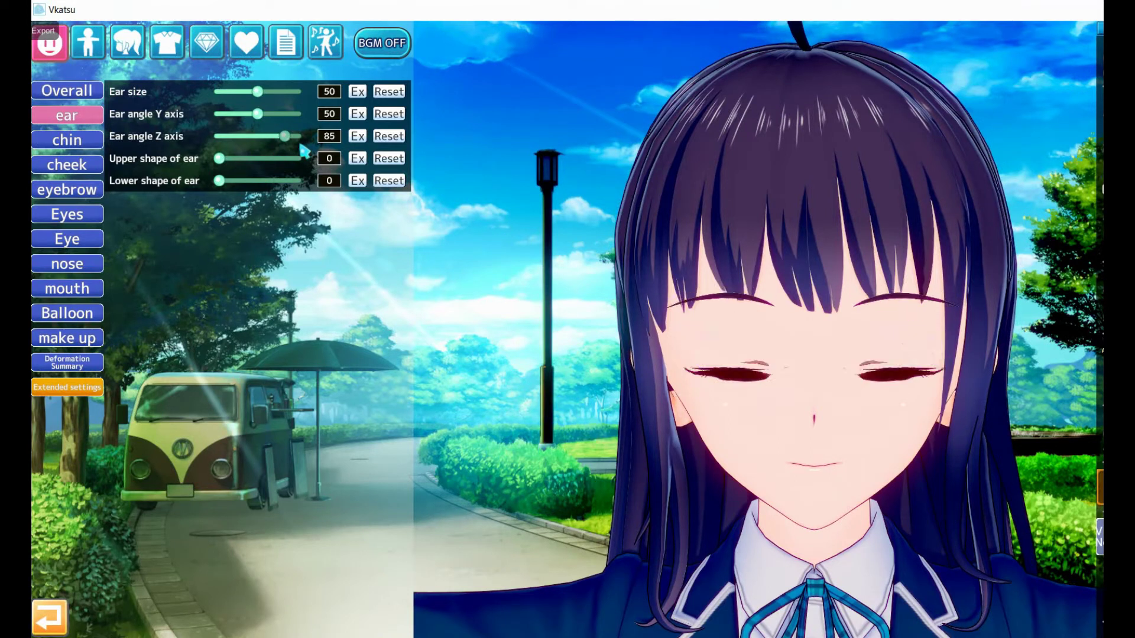
{"action": "left_click", "coordinate": [397, 140]}
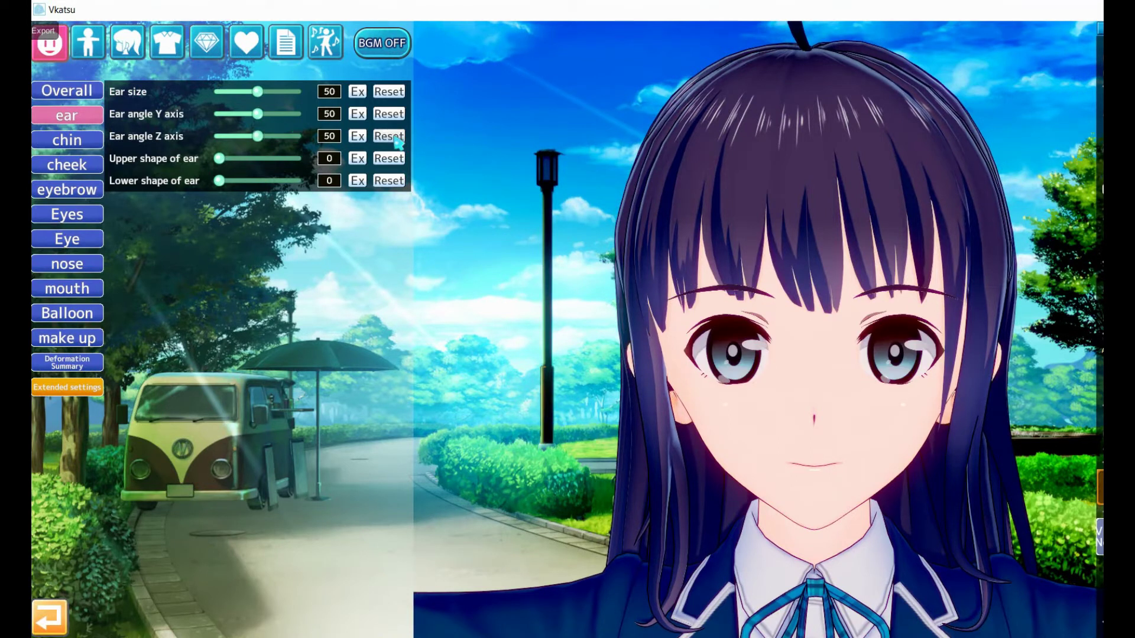
{"action": "left_click_drag", "start_coordinate": [279, 118], "coordinate": [190, 121]}
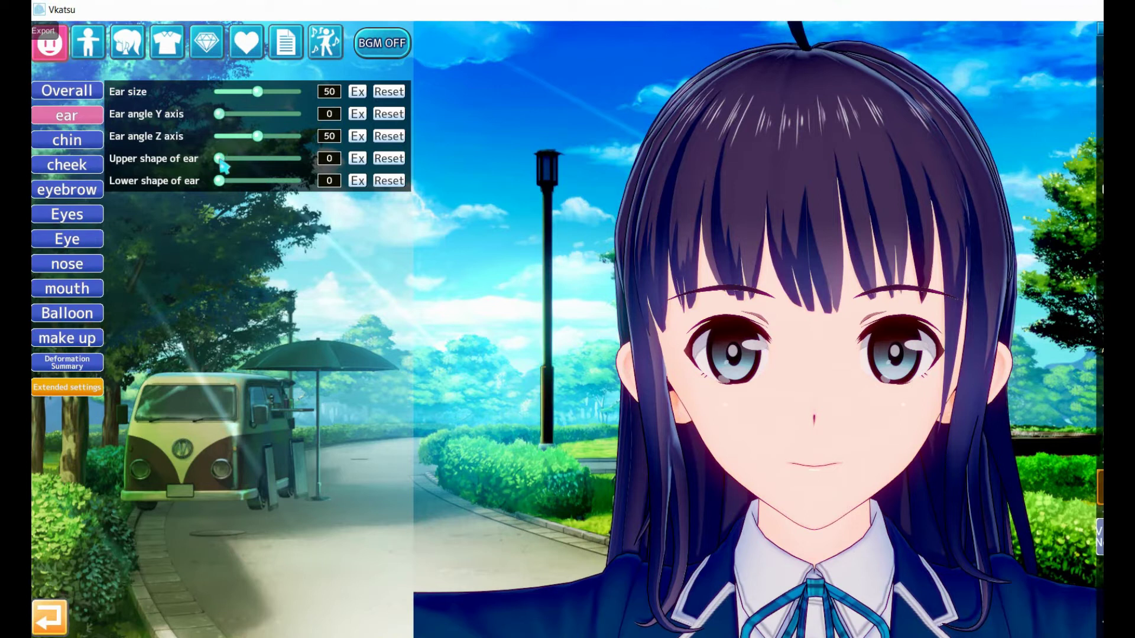
{"action": "left_click_drag", "start_coordinate": [222, 164], "coordinate": [332, 176]}
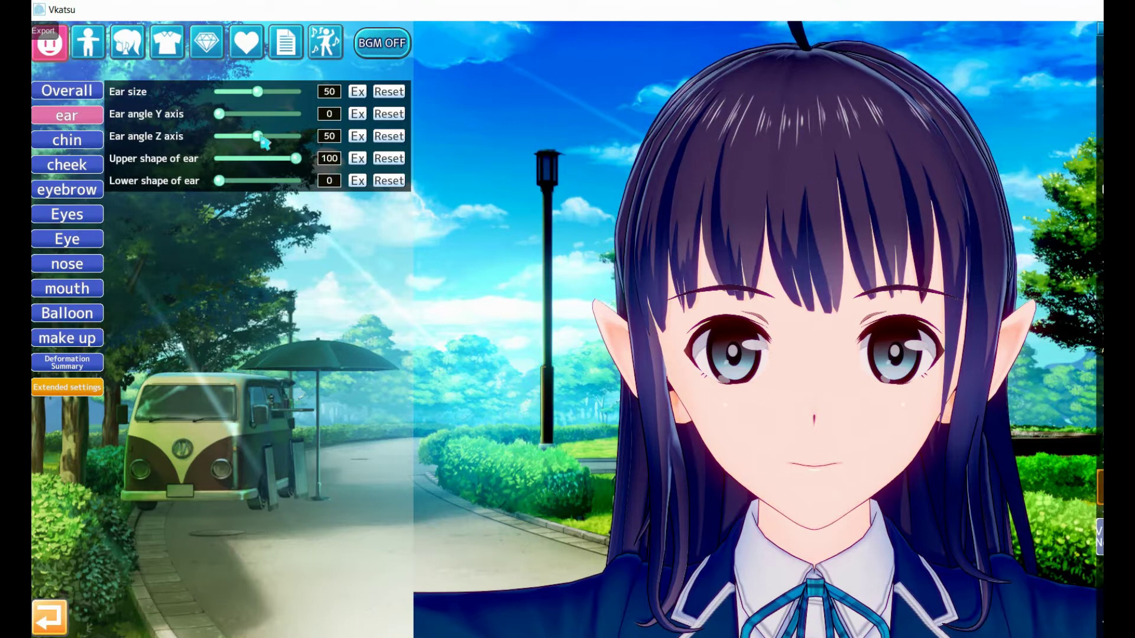
{"action": "left_click_drag", "start_coordinate": [261, 137], "coordinate": [212, 144]}
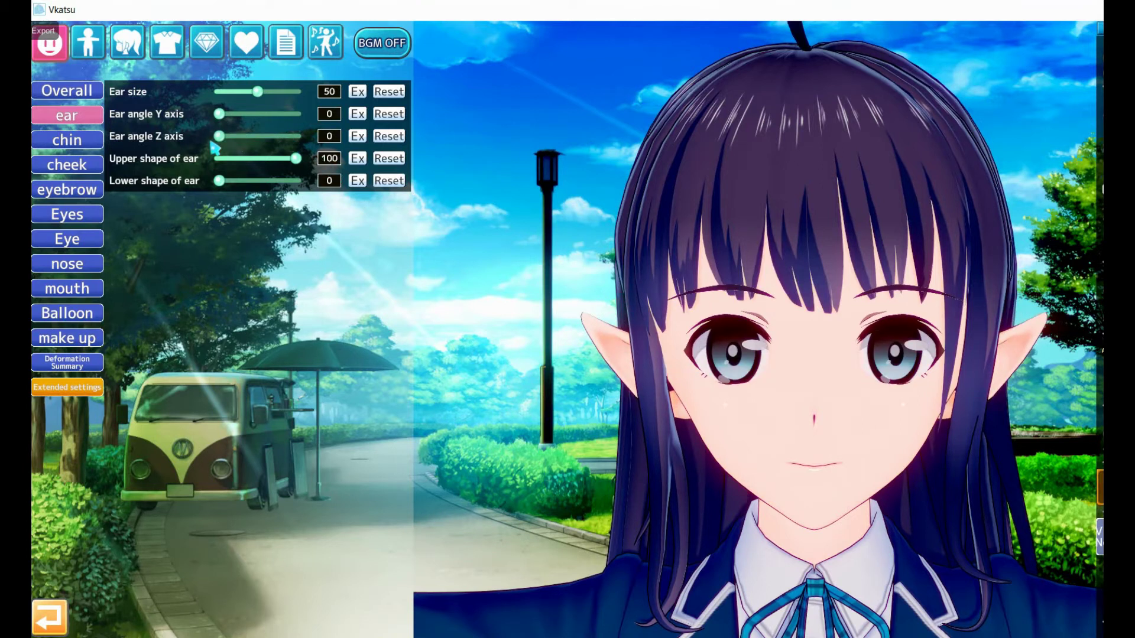
{"action": "left_click_drag", "start_coordinate": [262, 96], "coordinate": [293, 104]}
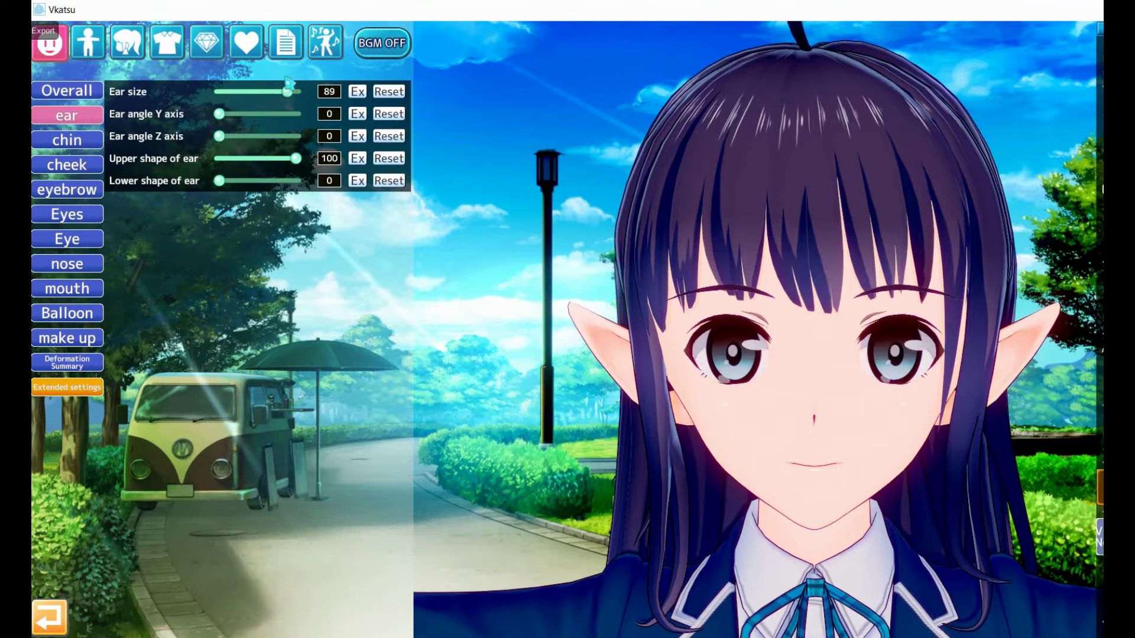
Set ear size to 100, lower shape about 23, and both ear angles to 0
{"action": "left_click_drag", "start_coordinate": [289, 93], "coordinate": [302, 92]}
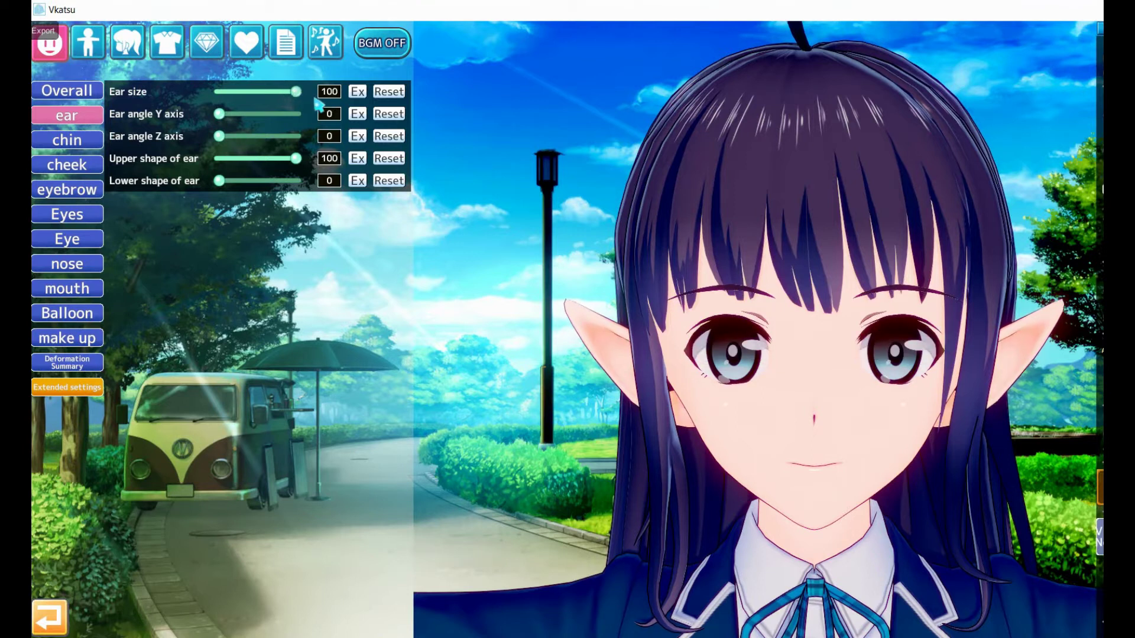
{"action": "left_click_drag", "start_coordinate": [220, 181], "coordinate": [237, 184]}
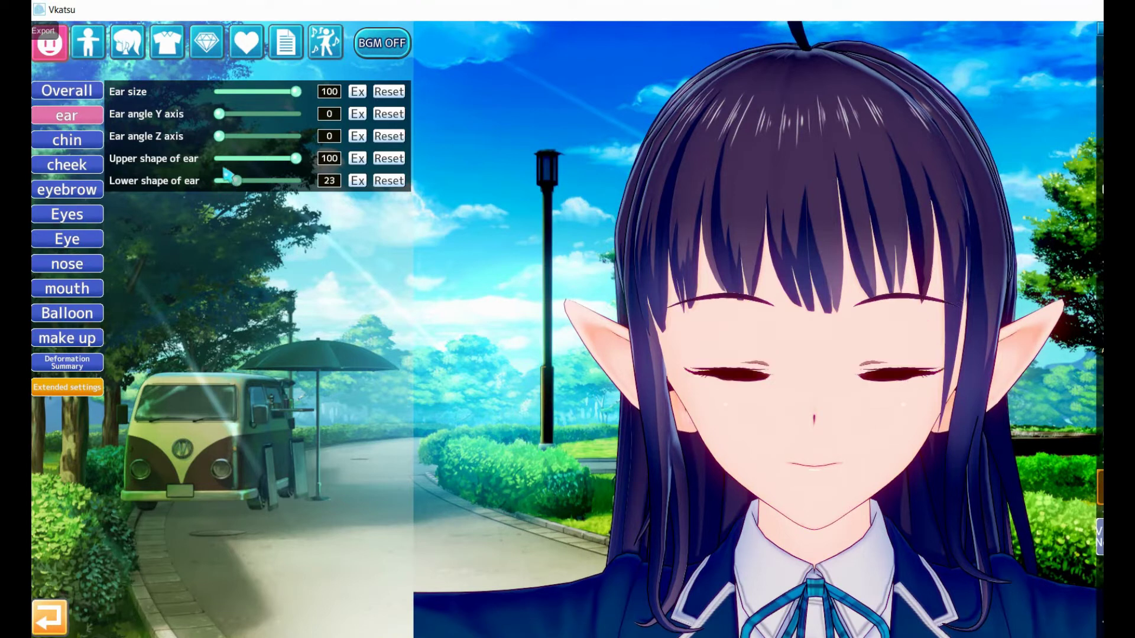
{"action": "left_click", "coordinate": [388, 136]}
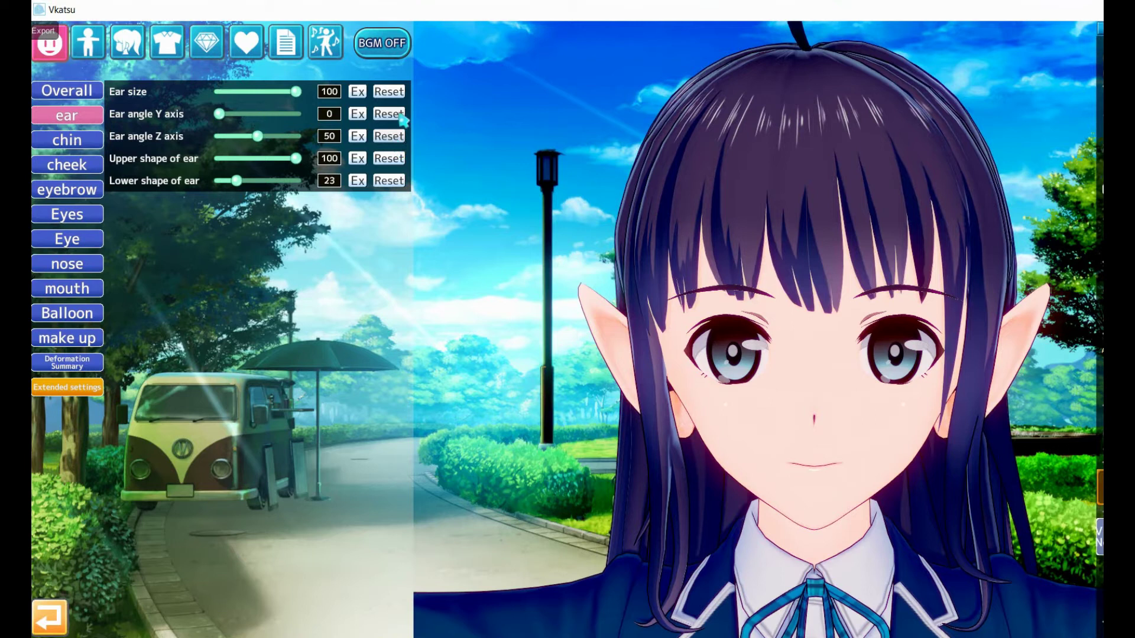
{"action": "left_click", "coordinate": [388, 115]}
{"action": "left_click_drag", "start_coordinate": [257, 114], "coordinate": [190, 117]}
{"action": "left_click_drag", "start_coordinate": [258, 140], "coordinate": [219, 140]}
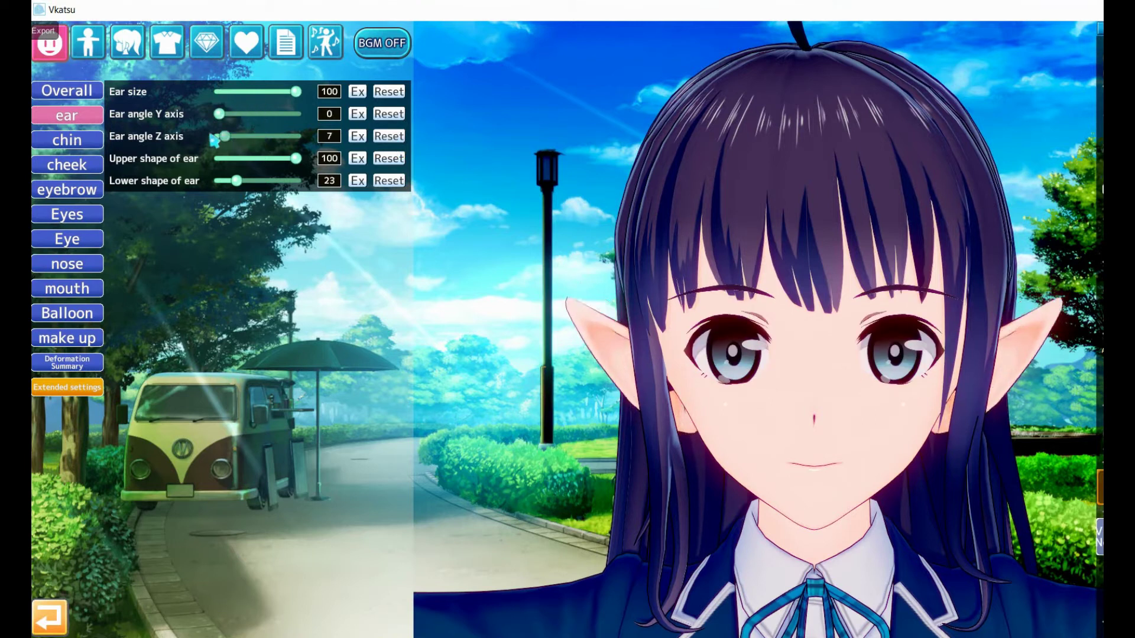
Set Chin width to 49, then bring up the Eyes settings
{"action": "left_click", "coordinate": [74, 148]}
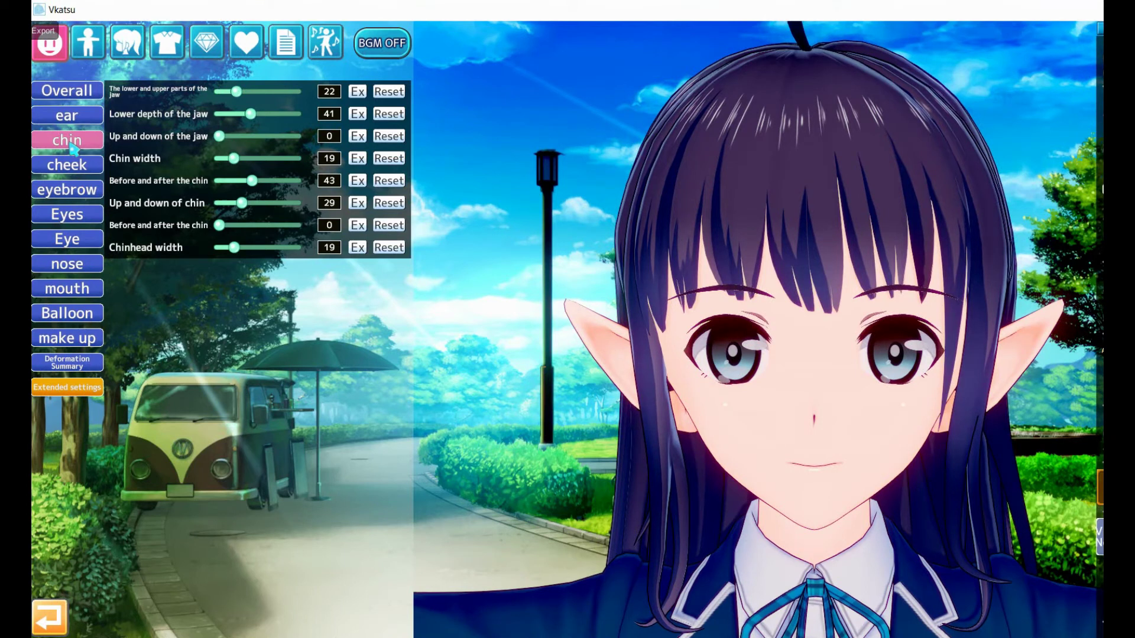
{"action": "left_click_drag", "start_coordinate": [236, 160], "coordinate": [261, 168]}
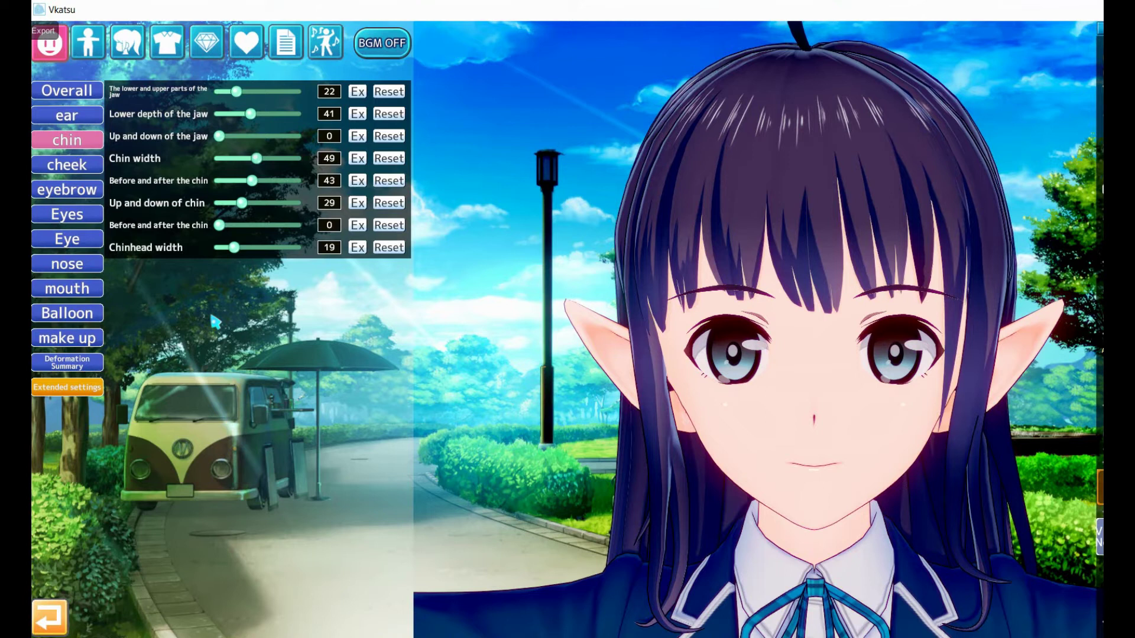
{"action": "left_click", "coordinate": [71, 222]}
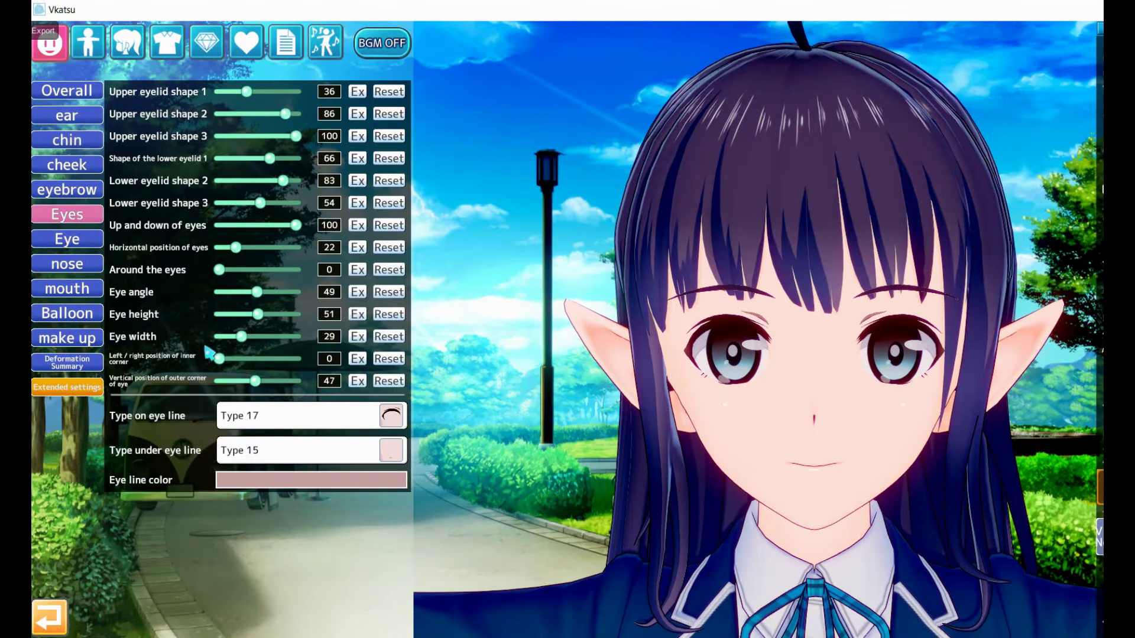
Set Eye width to 69 and Eye height to 68
{"action": "left_click_drag", "start_coordinate": [249, 338], "coordinate": [273, 318]}
{"action": "left_click", "coordinate": [265, 317]}
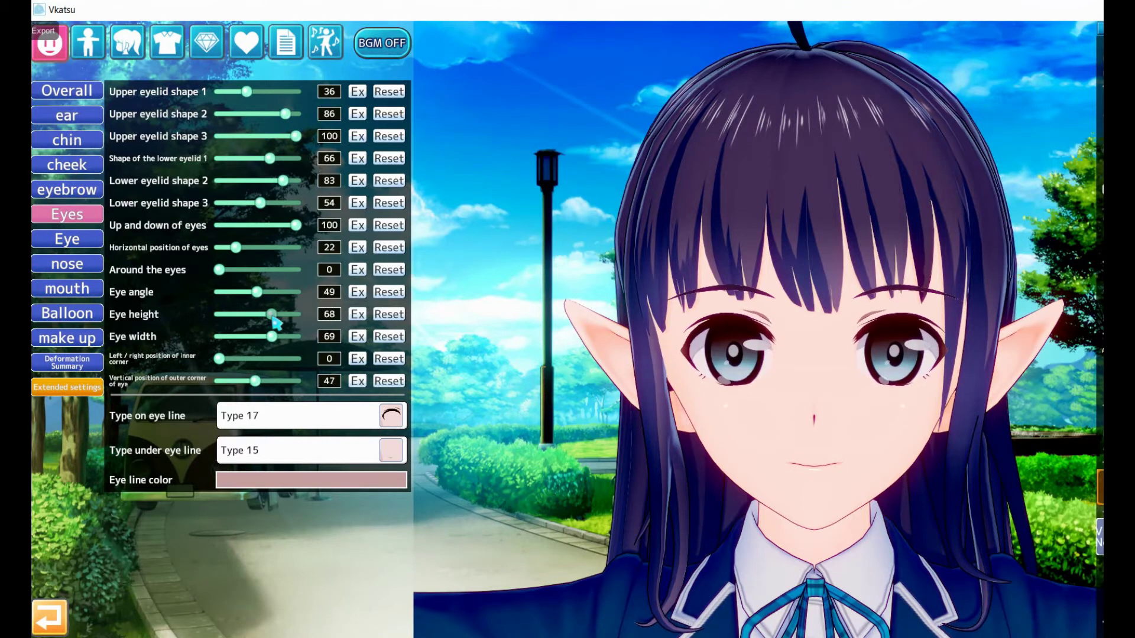
{"action": "left_click", "coordinate": [292, 421]}
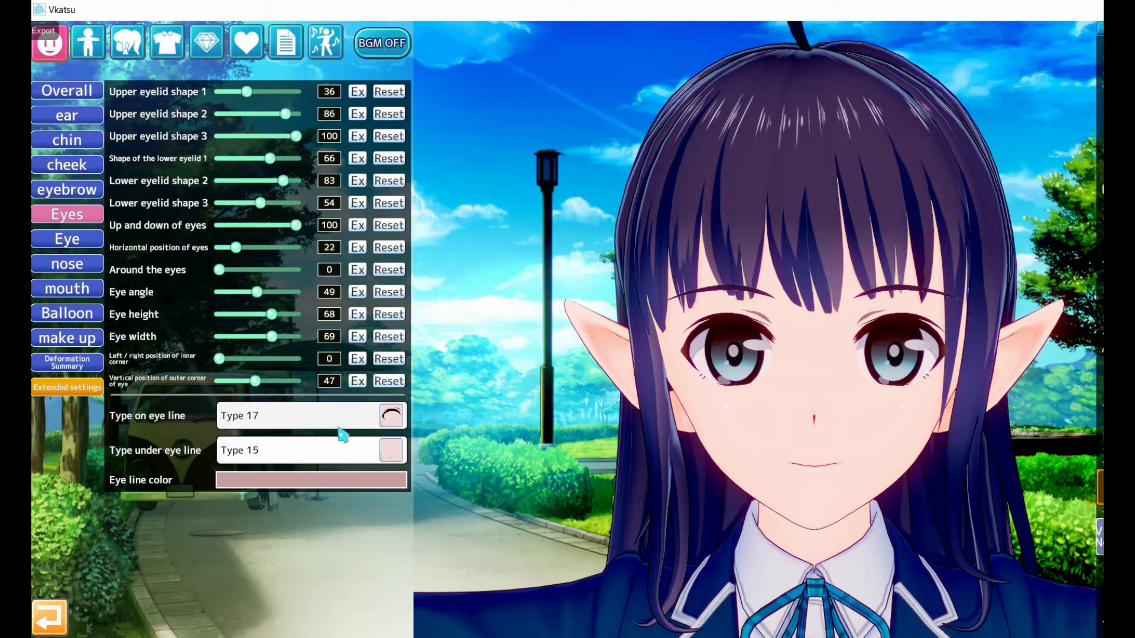
Choose Type 20 for the upper eye line
{"action": "left_click", "coordinate": [265, 414]}
{"action": "left_click", "coordinate": [677, 353]}
{"action": "left_click", "coordinate": [390, 418]}
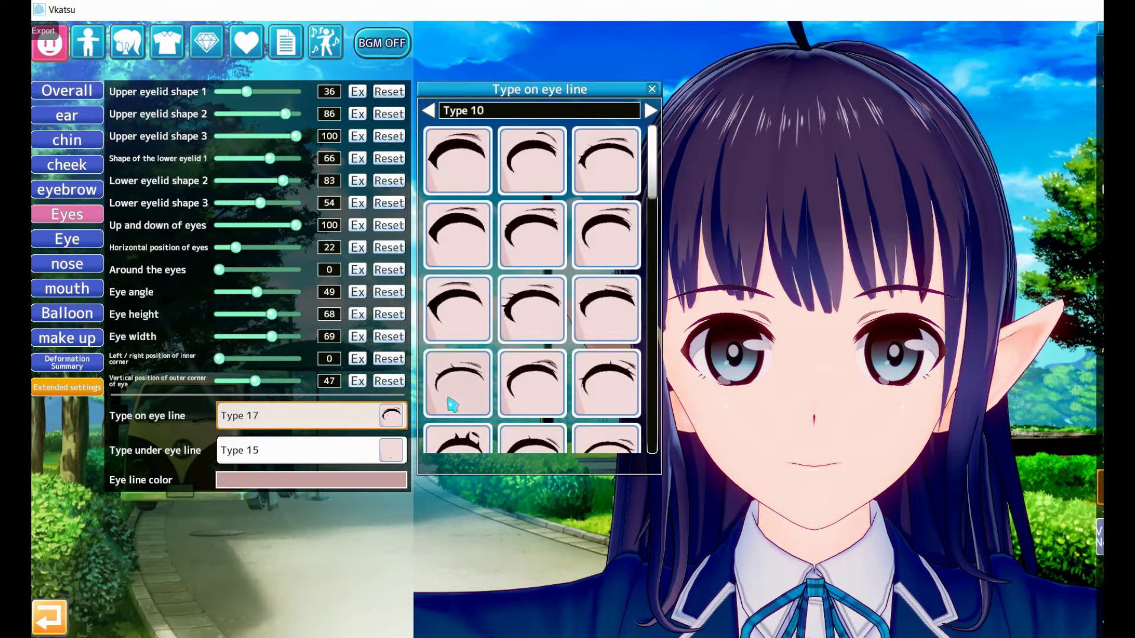
{"action": "left_click", "coordinate": [461, 325]}
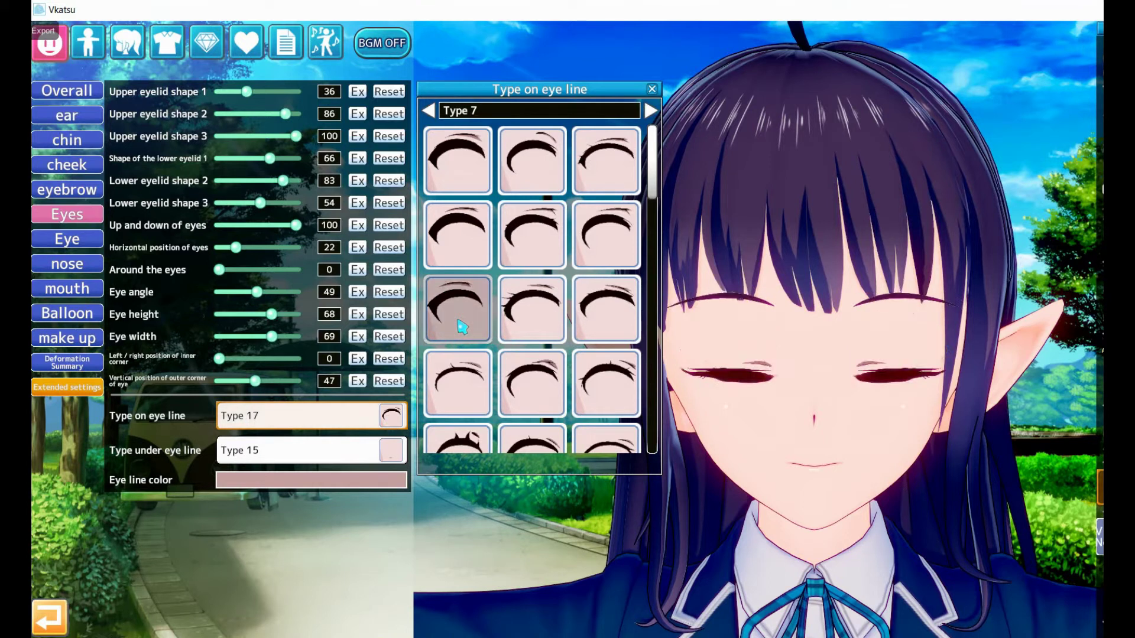
{"action": "scroll", "coordinate": [461, 326], "scroll_direction": "down", "scroll_amount": 3}
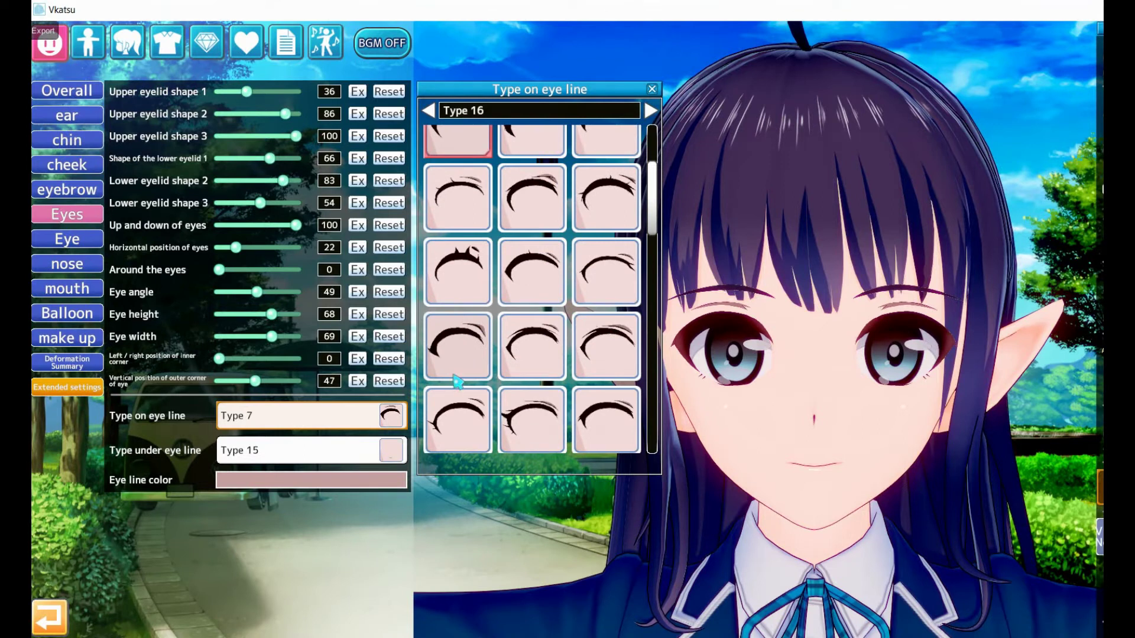
{"action": "left_click", "coordinate": [522, 422]}
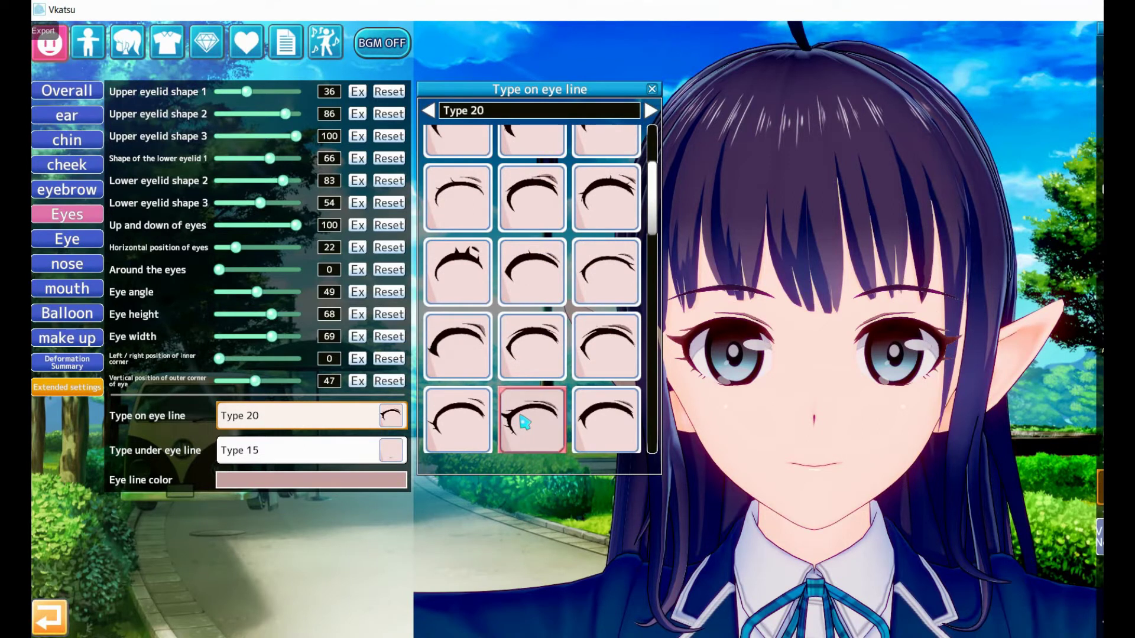
Make the eye line colour black and use the Type 11 under eye line
{"action": "left_click", "coordinate": [359, 481]}
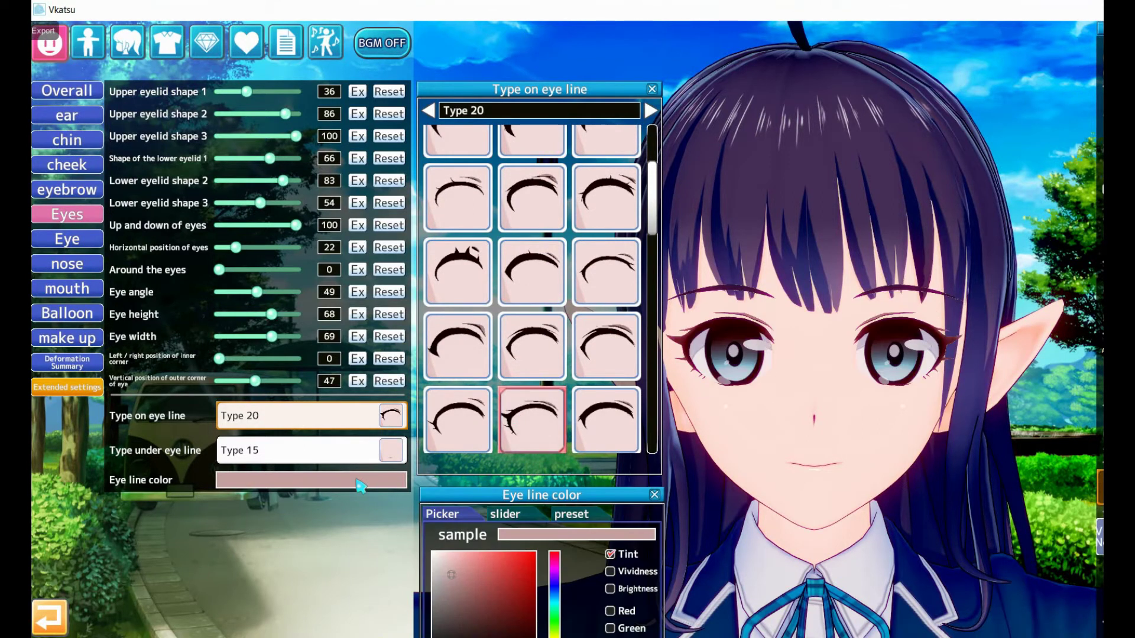
{"action": "left_click", "coordinate": [438, 631]}
{"action": "left_click_drag", "start_coordinate": [438, 631], "coordinate": [435, 637]}
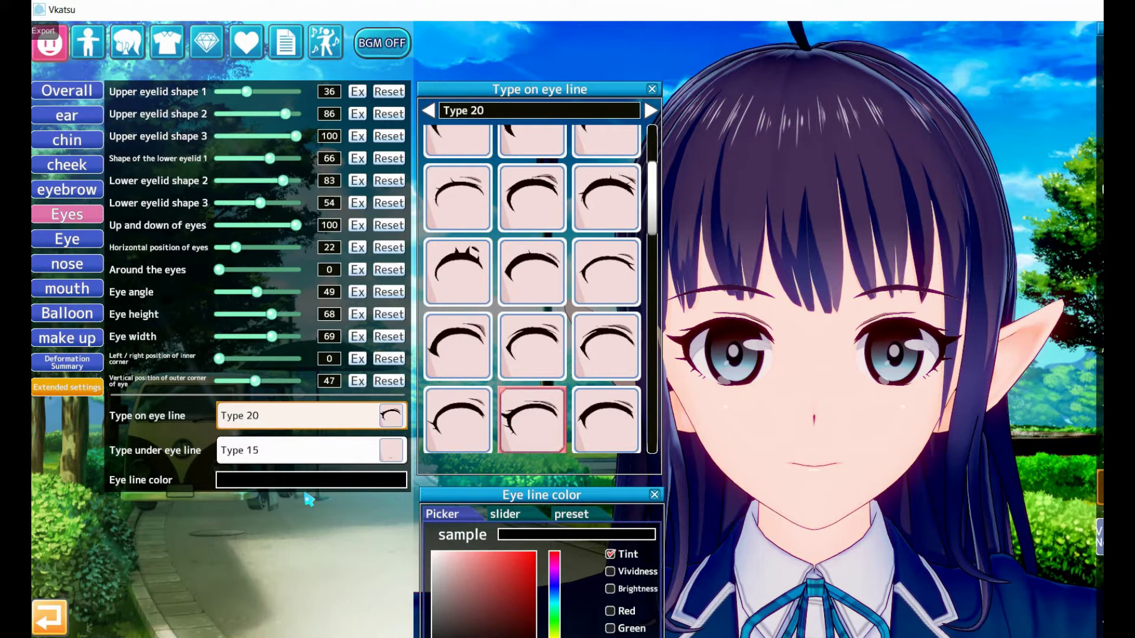
{"action": "left_click", "coordinate": [403, 463]}
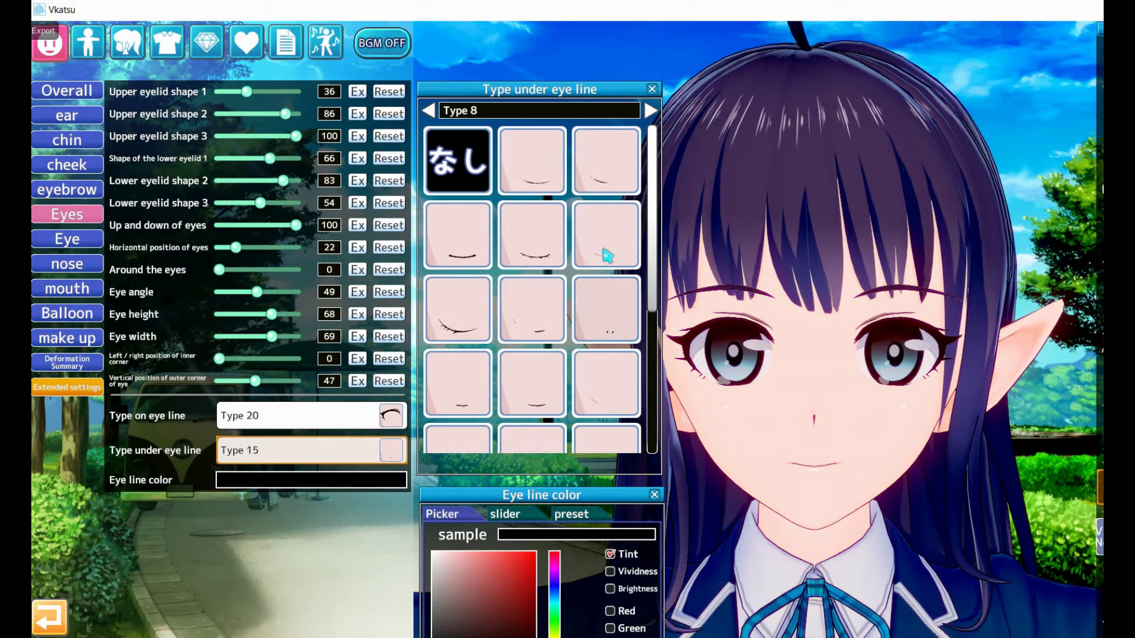
{"action": "left_click", "coordinate": [610, 176]}
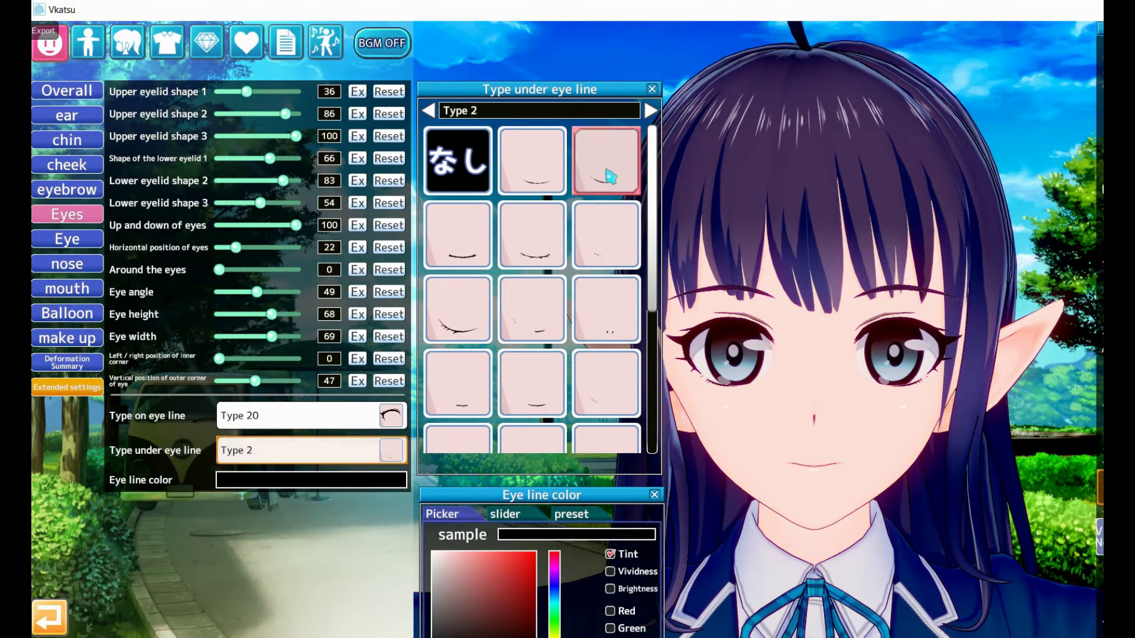
{"action": "left_click", "coordinate": [601, 400]}
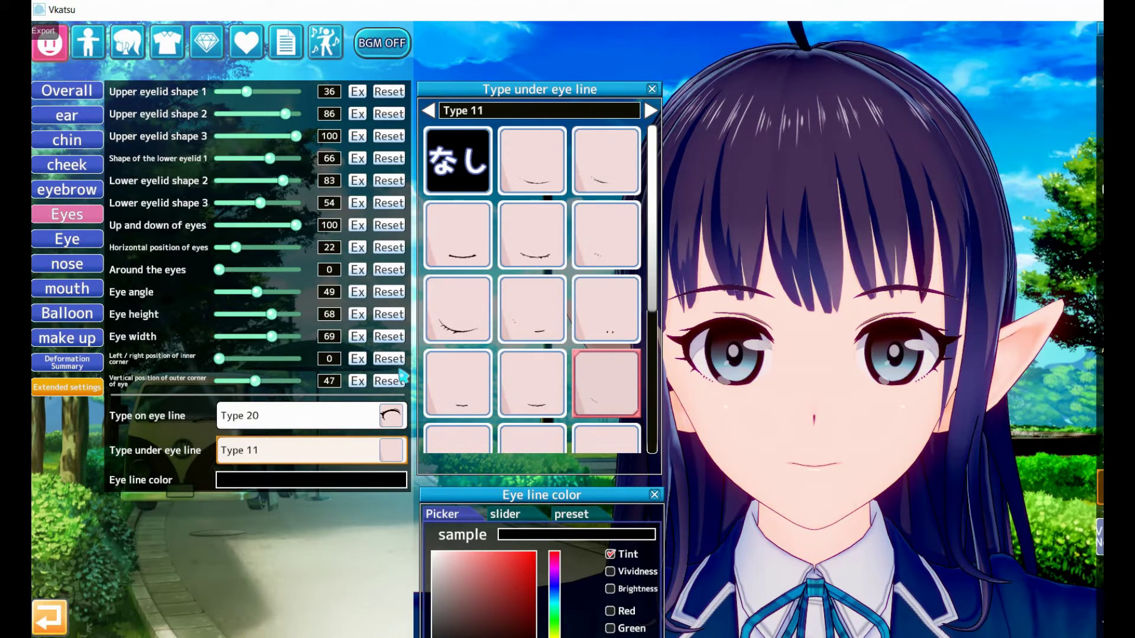
{"action": "left_click", "coordinate": [70, 240]}
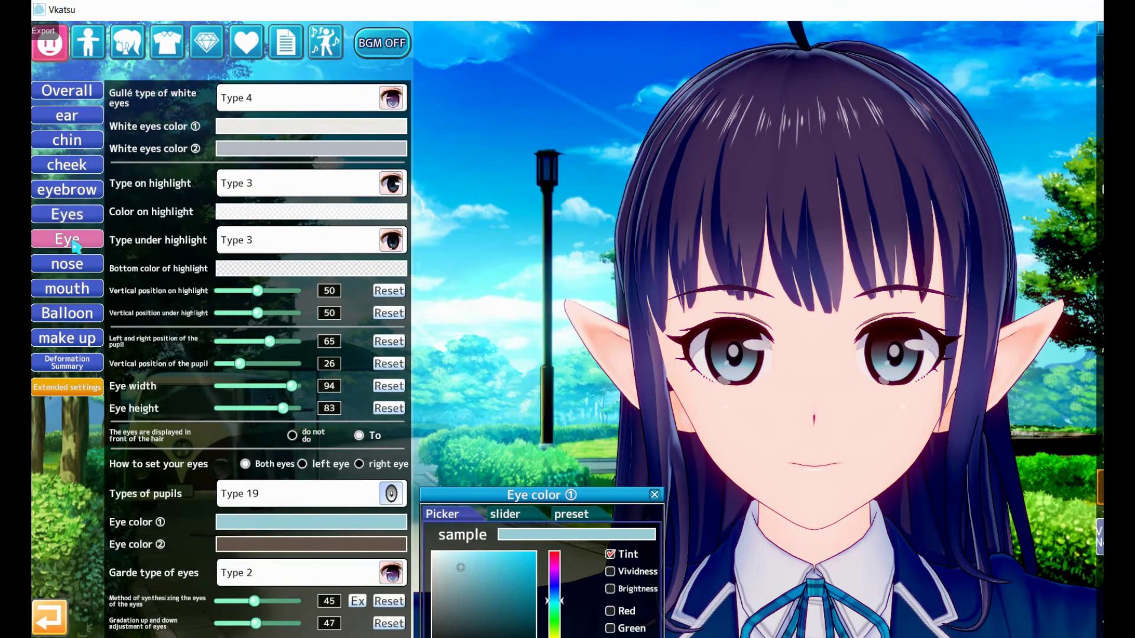
Set Eye color 2 to light blue and the colour synthesis slider to 89
{"action": "left_click", "coordinate": [354, 545]}
{"action": "left_click", "coordinate": [555, 597]}
{"action": "left_click", "coordinate": [493, 619]}
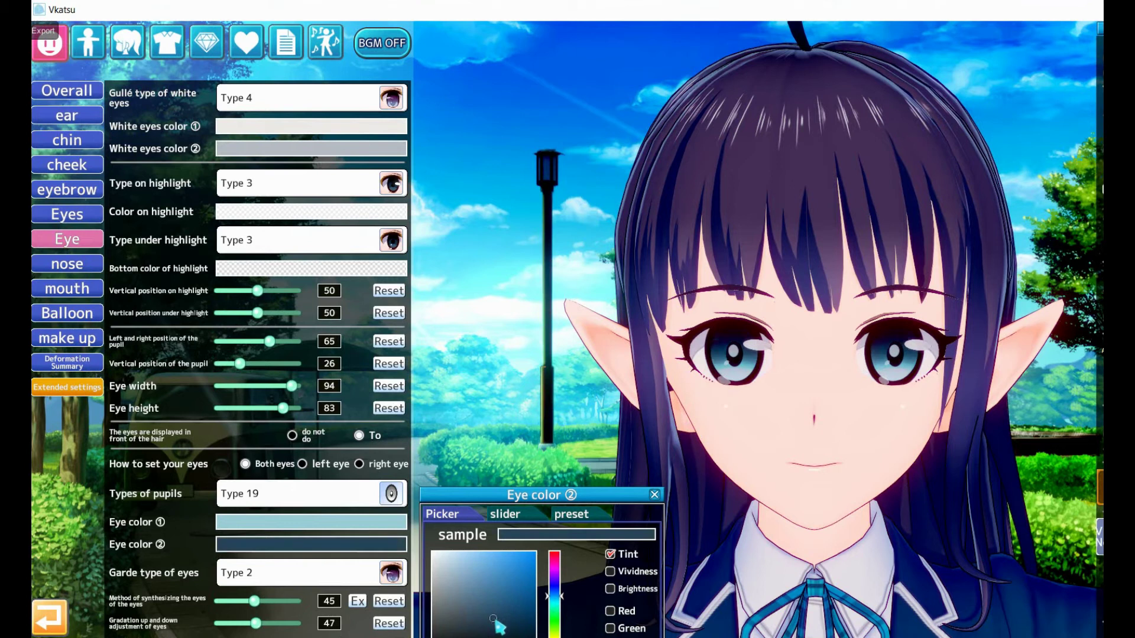
{"action": "left_click_drag", "start_coordinate": [494, 618], "coordinate": [494, 593]}
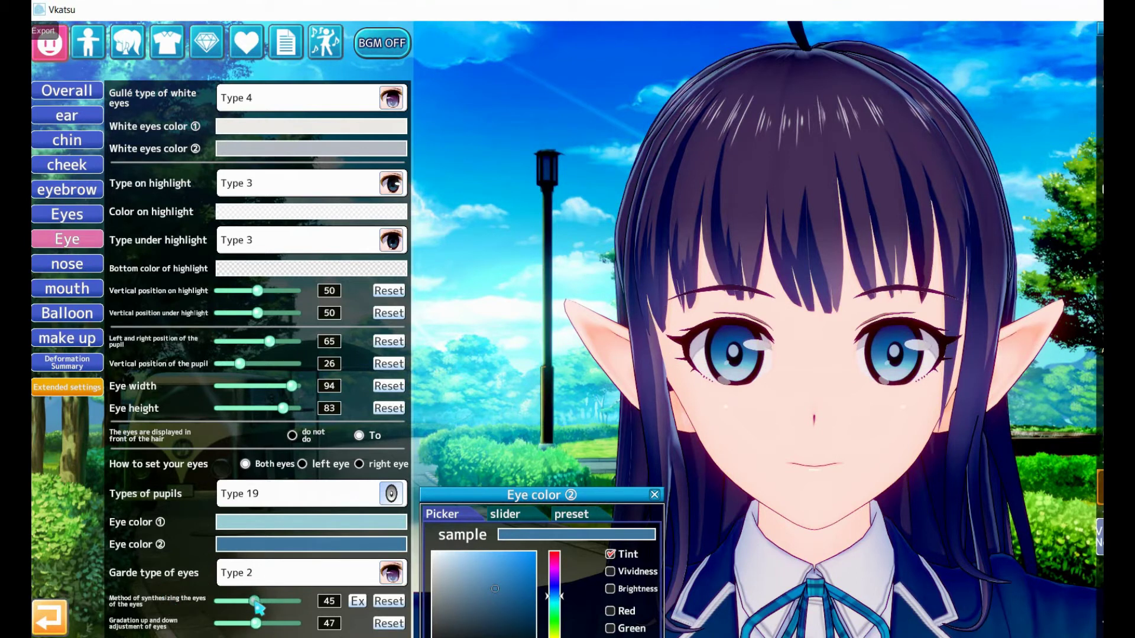
{"action": "left_click_drag", "start_coordinate": [258, 604], "coordinate": [209, 608]}
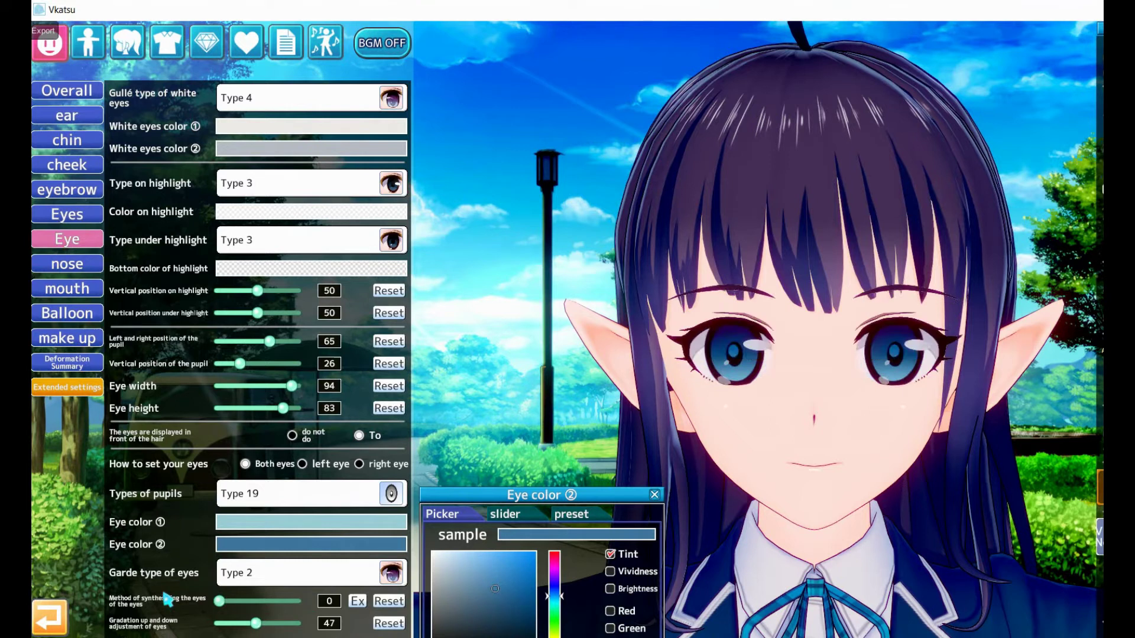
{"action": "left_click_drag", "start_coordinate": [296, 603], "coordinate": [290, 603]}
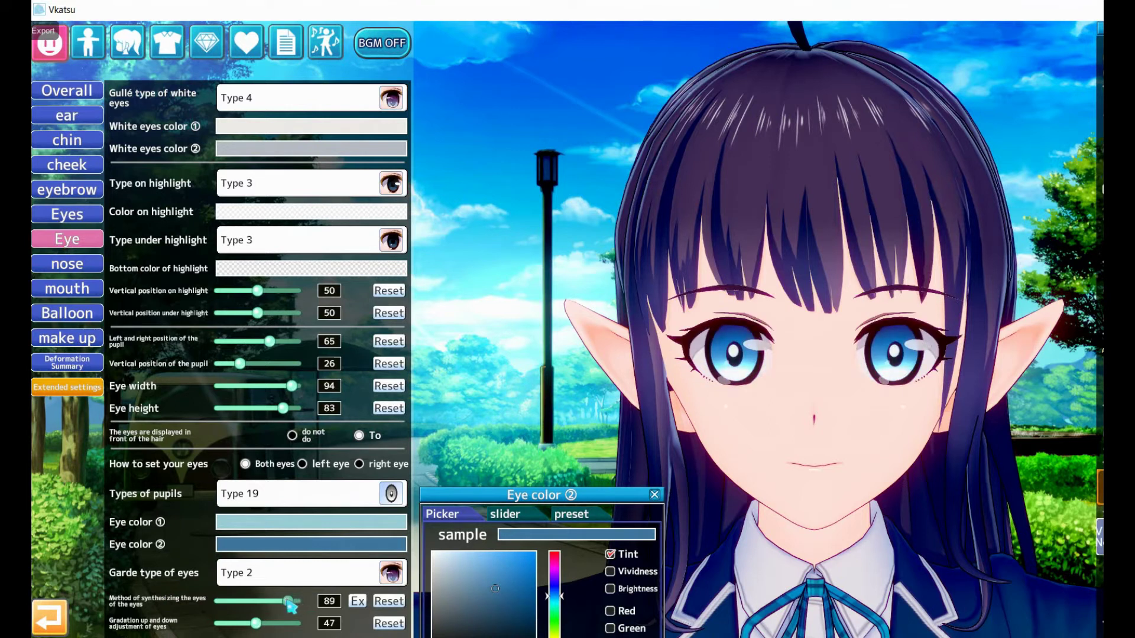
Use Type 1 pupils and a Type 4 upper highlight lowered to position 33
{"action": "left_click", "coordinate": [393, 498]}
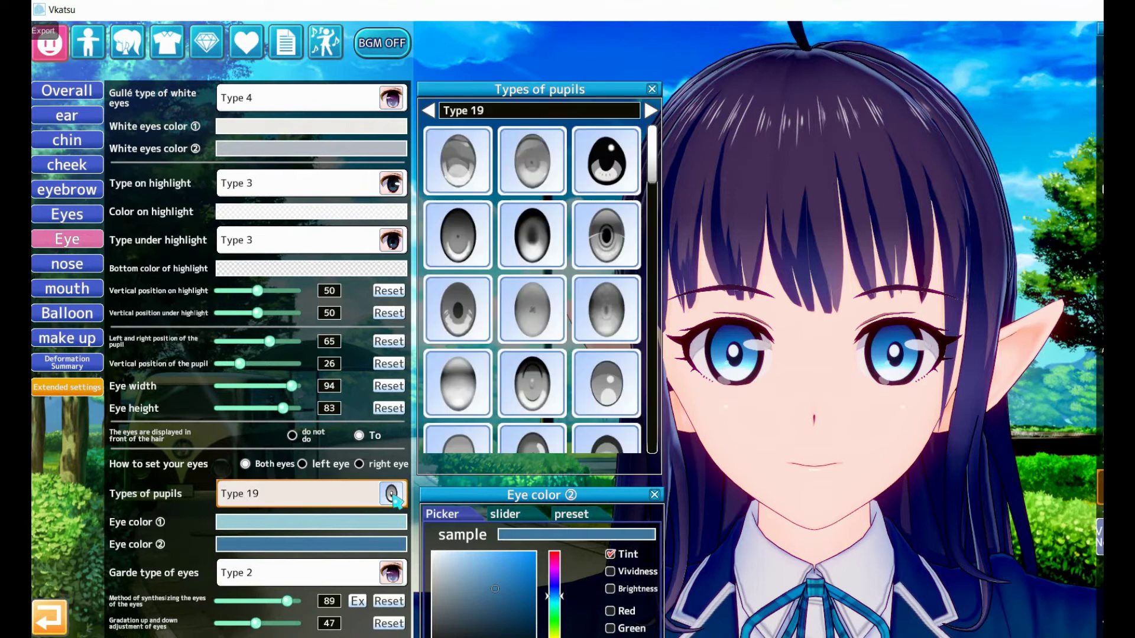
{"action": "left_click", "coordinate": [457, 171]}
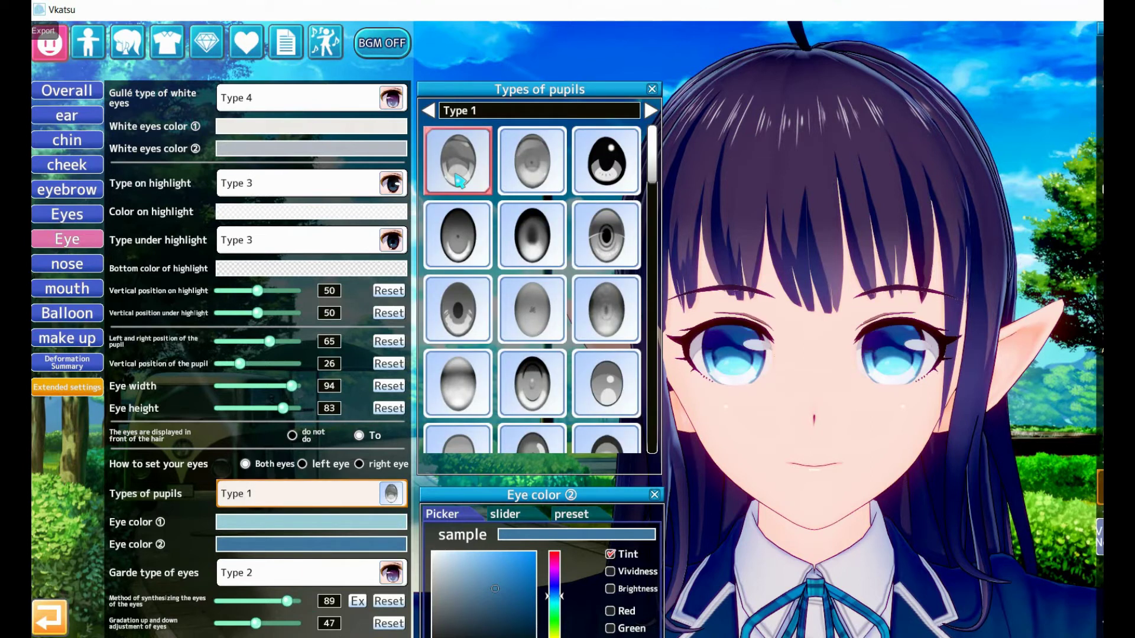
{"action": "left_click", "coordinate": [392, 188]}
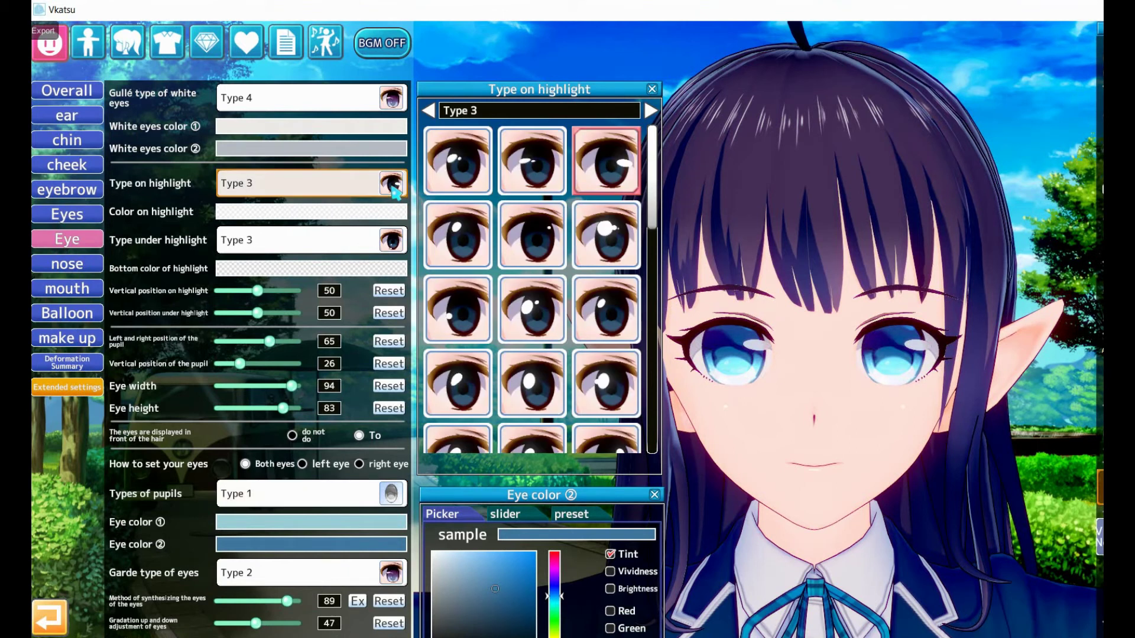
{"action": "left_click", "coordinate": [460, 251]}
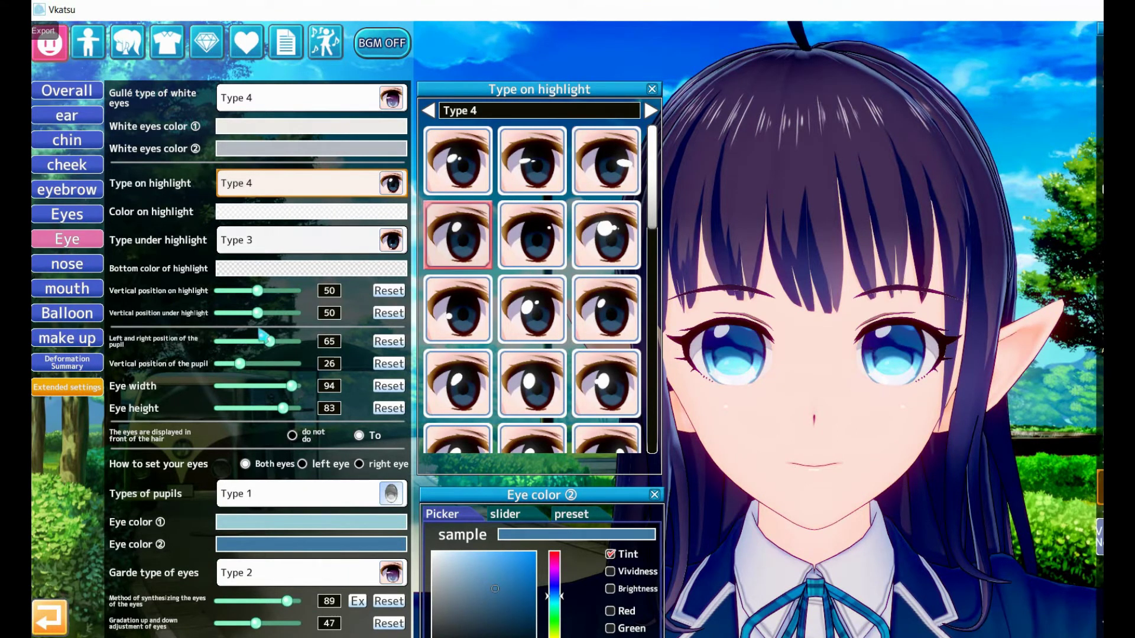
{"action": "left_click_drag", "start_coordinate": [258, 294], "coordinate": [244, 292]}
Change the lower highlight to Type 8 and raise its position
{"action": "left_click", "coordinate": [370, 244]}
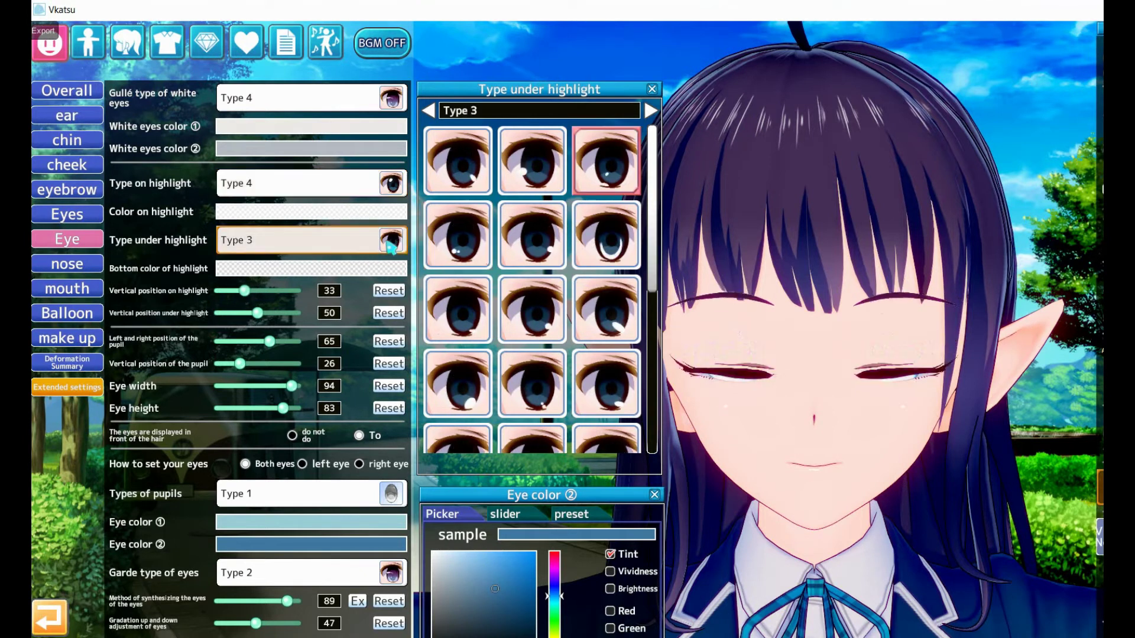
{"action": "left_click", "coordinate": [460, 397]}
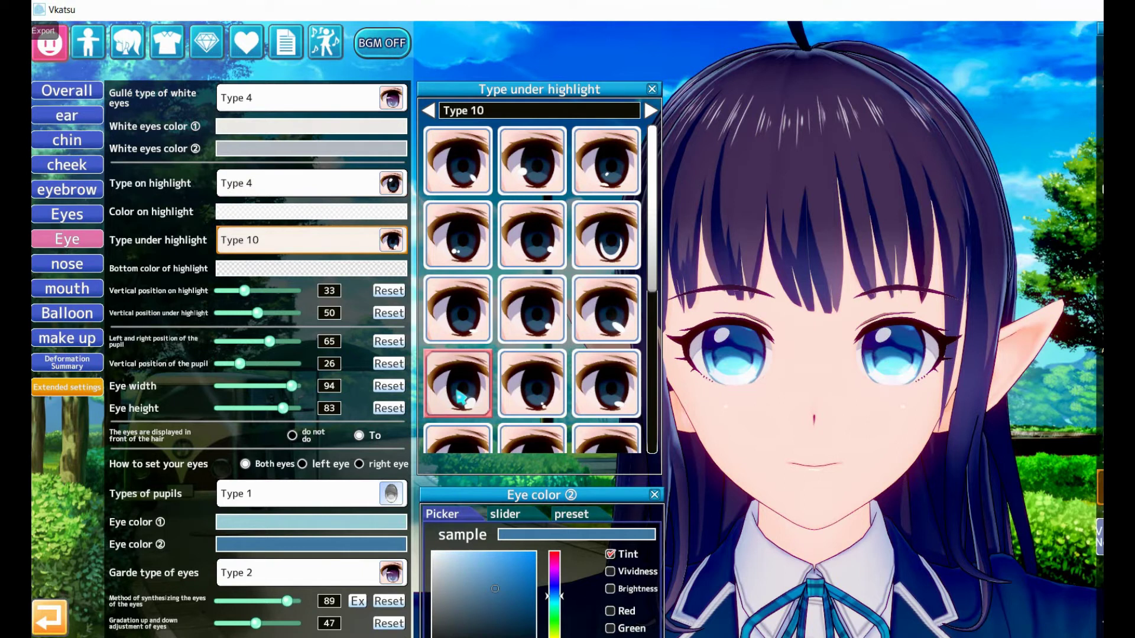
{"action": "left_click", "coordinate": [535, 312]}
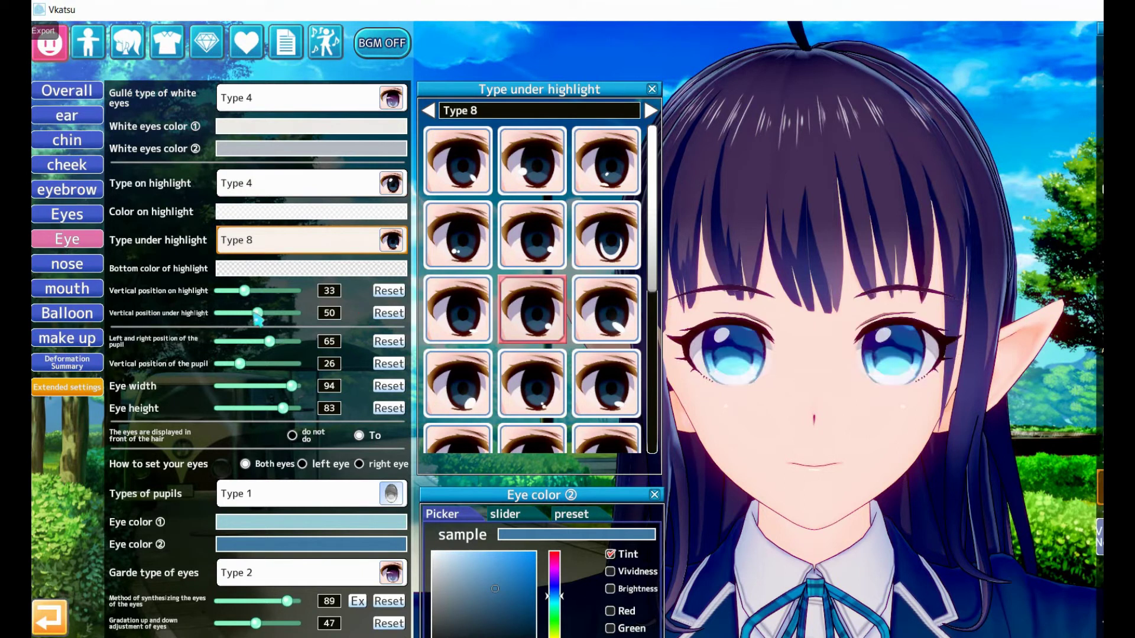
{"action": "left_click_drag", "start_coordinate": [257, 317], "coordinate": [292, 326]}
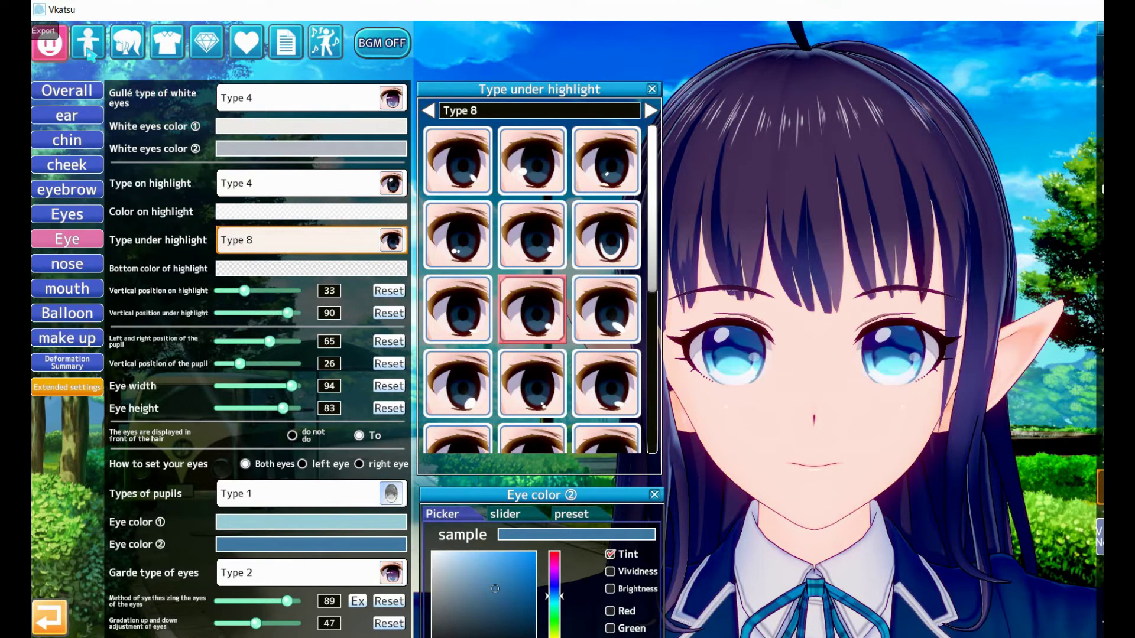
Bring up the body settings and pause the audio recorder before returning to Vkatsu
{"action": "left_click", "coordinate": [89, 42]}
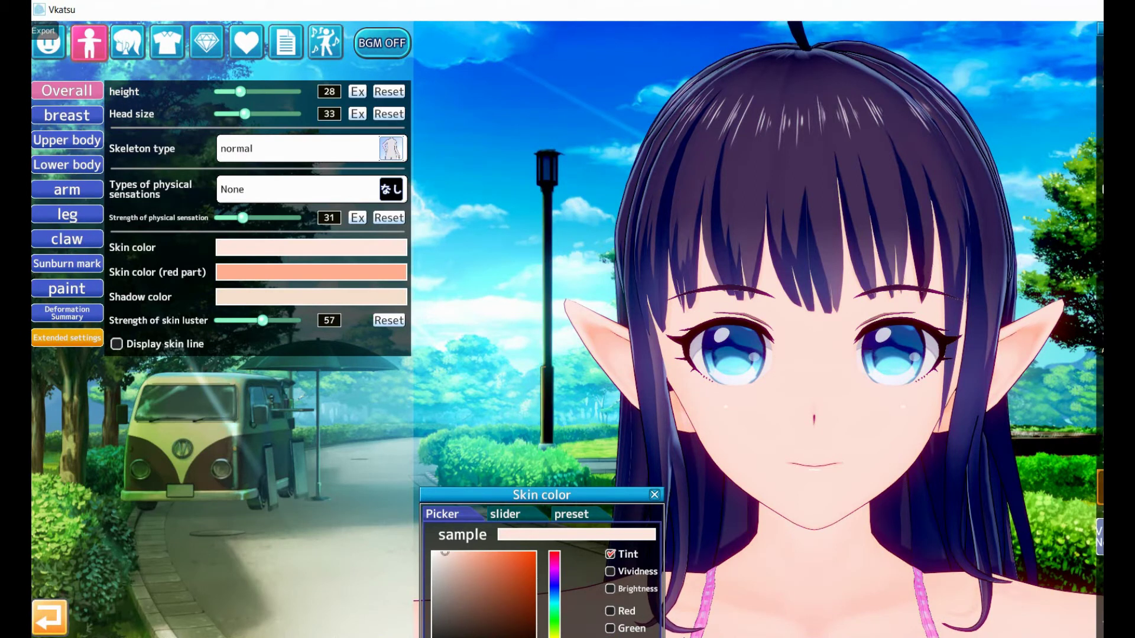
{"action": "key", "text": "alt+Tab"}
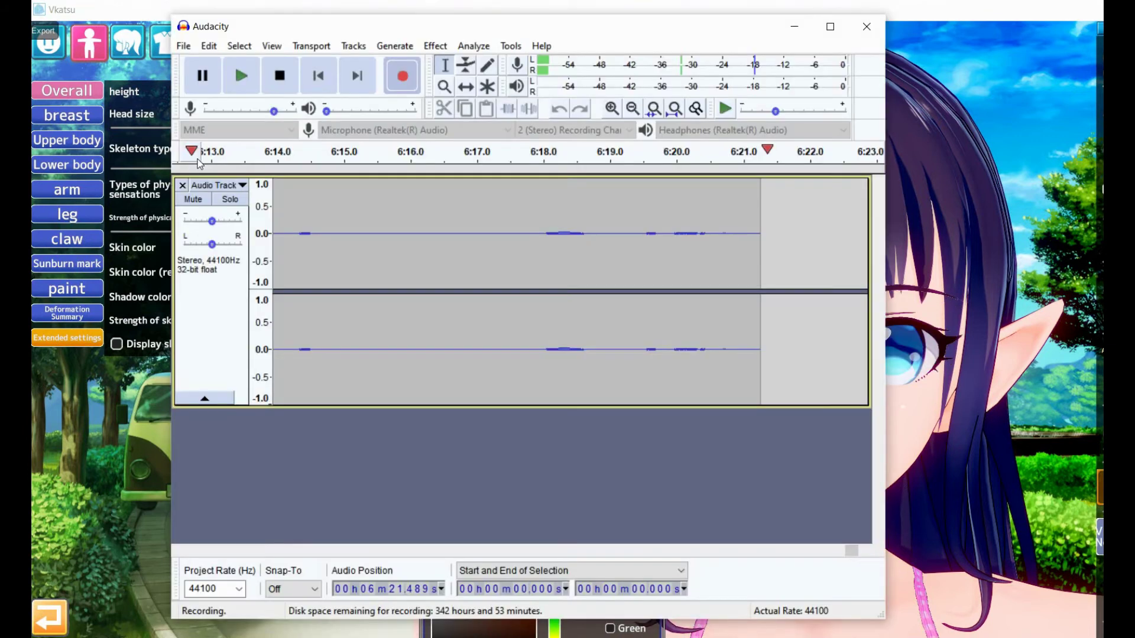
{"action": "key", "text": "p"}
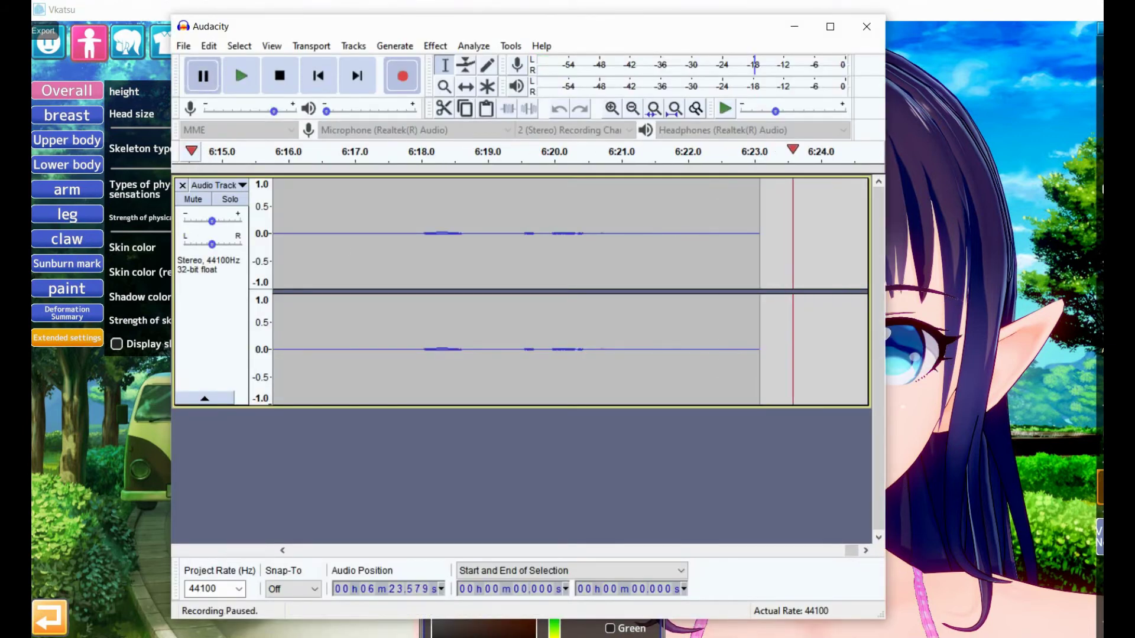
{"action": "left_click", "coordinate": [440, 10]}
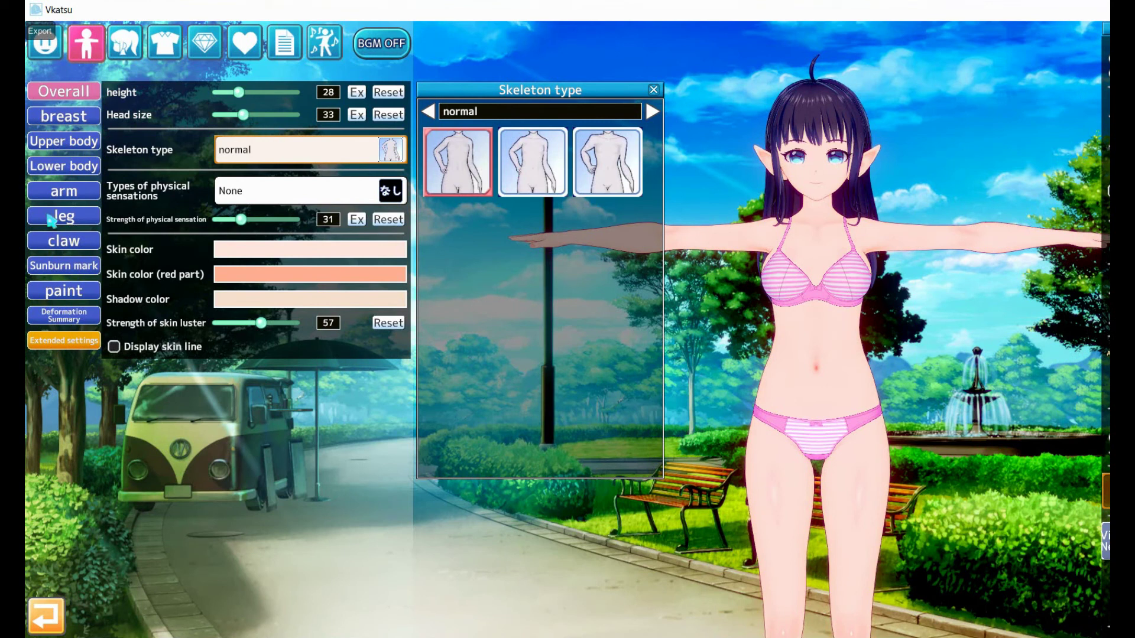
Set Width on thighs to 67 in the leg settings, then bring up the hair settings
{"action": "scroll", "coordinate": [752, 416], "scroll_direction": "down", "scroll_amount": 5}
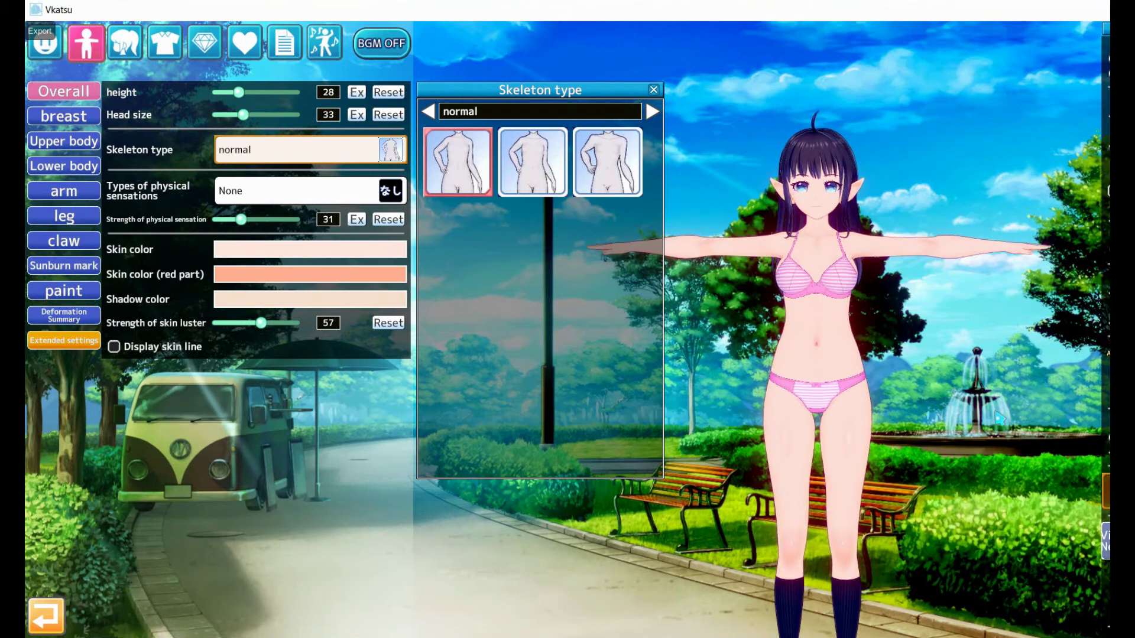
{"action": "scroll", "coordinate": [999, 417], "scroll_direction": "down", "scroll_amount": 3}
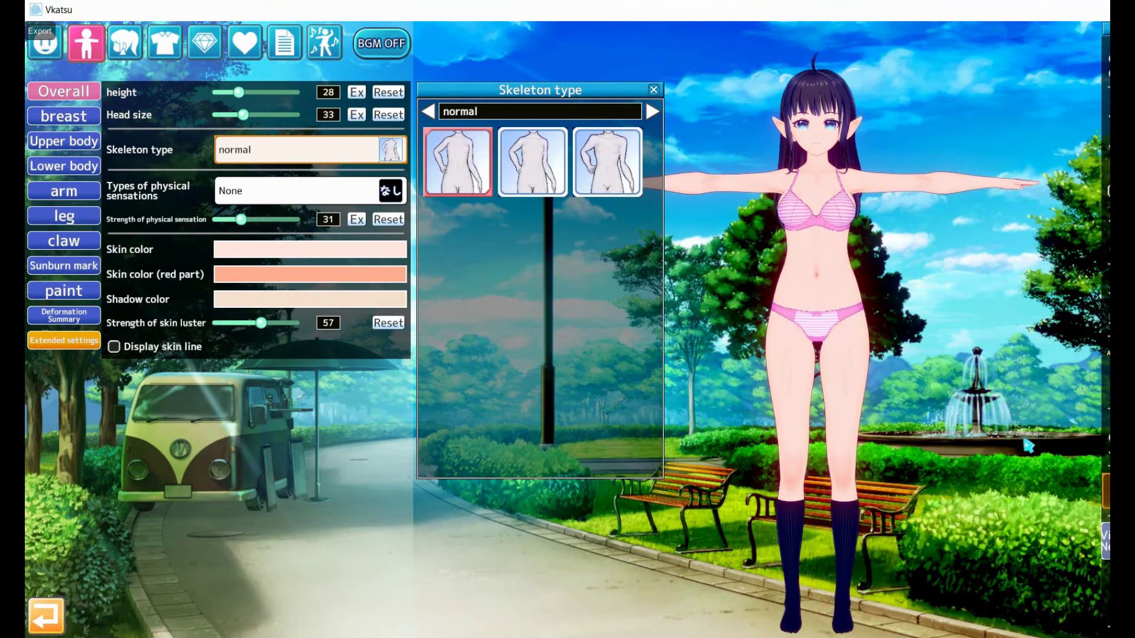
{"action": "left_click", "coordinate": [70, 220]}
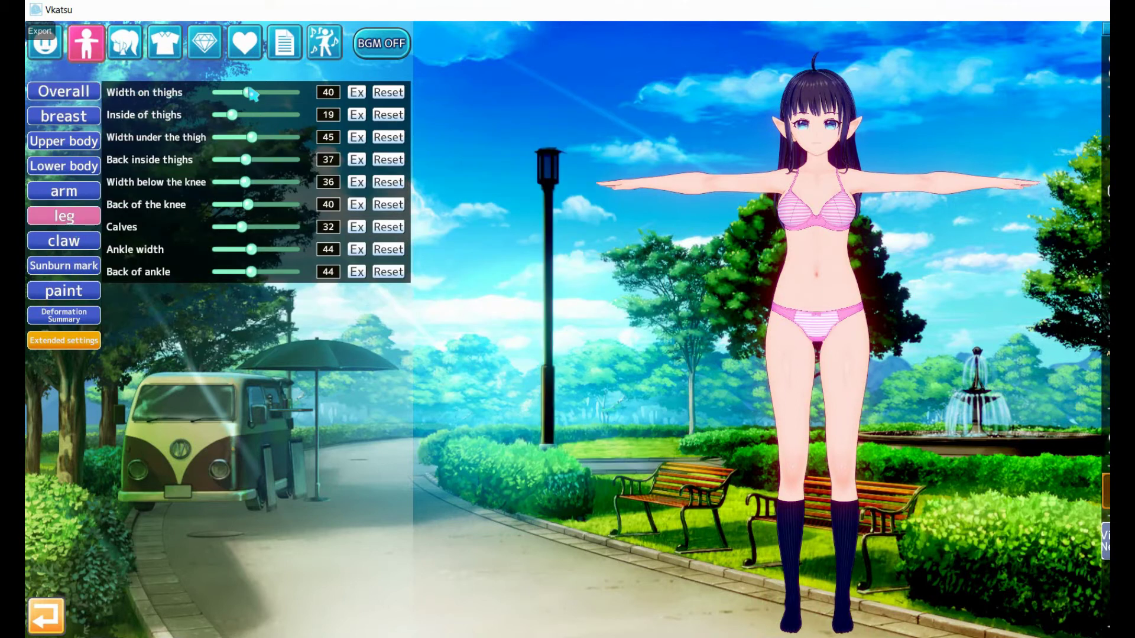
{"action": "left_click_drag", "start_coordinate": [253, 94], "coordinate": [271, 99]}
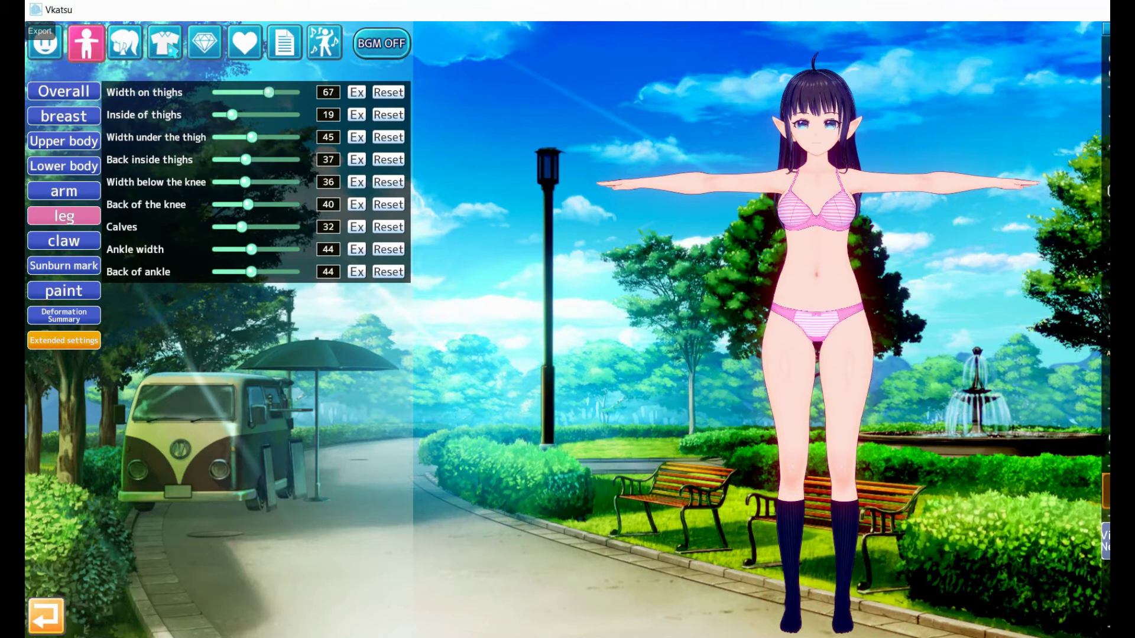
{"action": "left_click", "coordinate": [132, 48]}
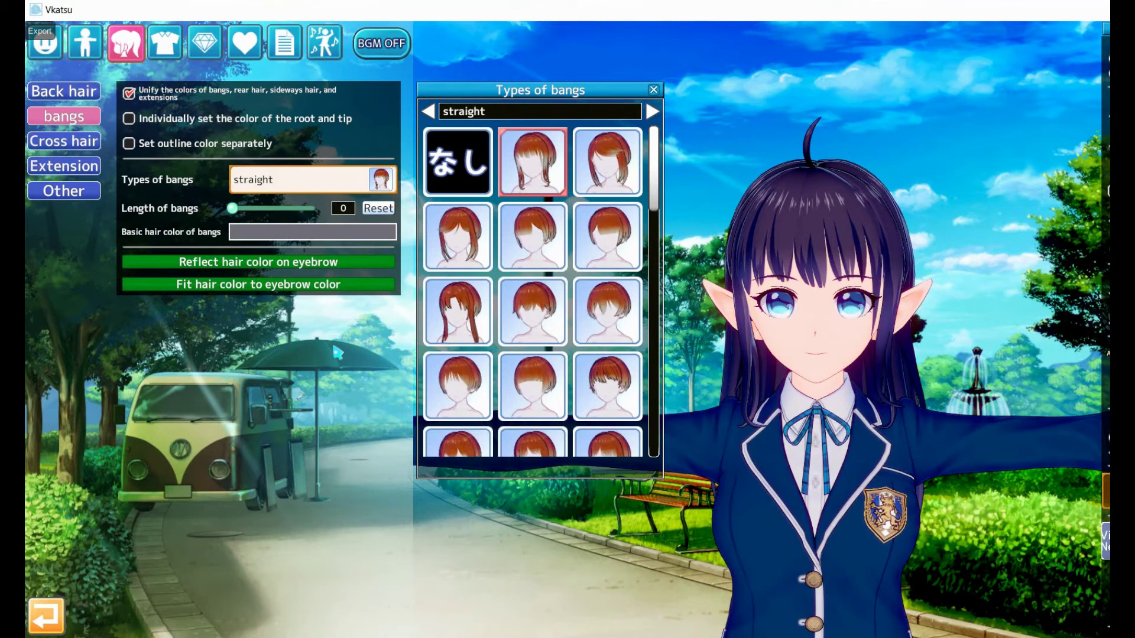
Use Mushroom hair bangs at length 4 and Twin pigtails for the back hair
{"action": "left_click", "coordinate": [534, 248]}
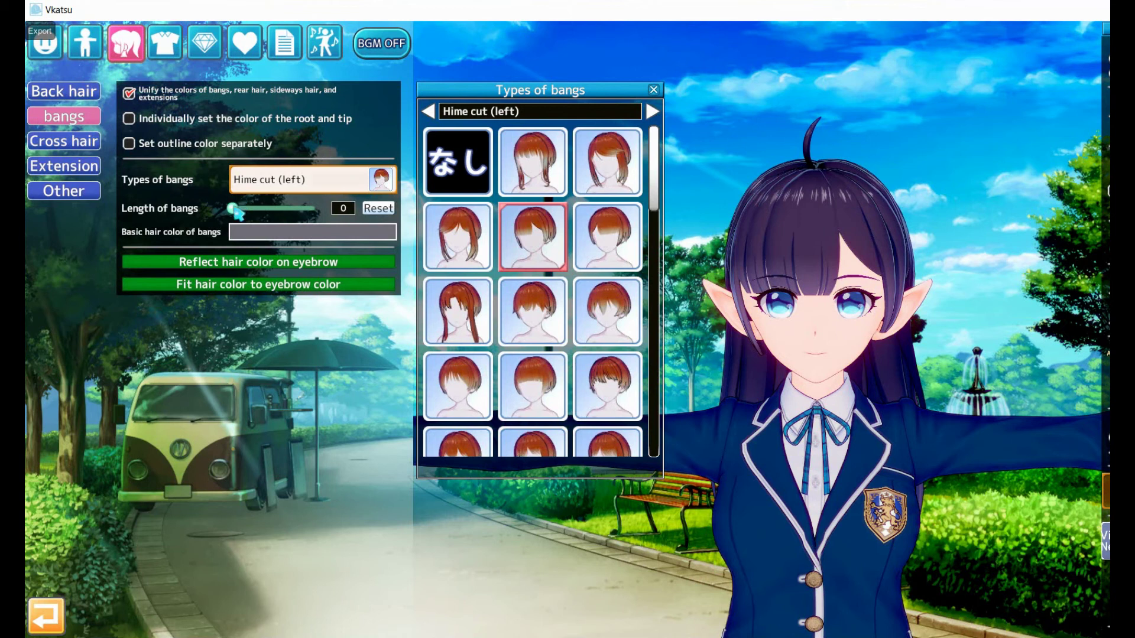
{"action": "left_click_drag", "start_coordinate": [235, 211], "coordinate": [239, 211]}
{"action": "left_click", "coordinate": [532, 405]}
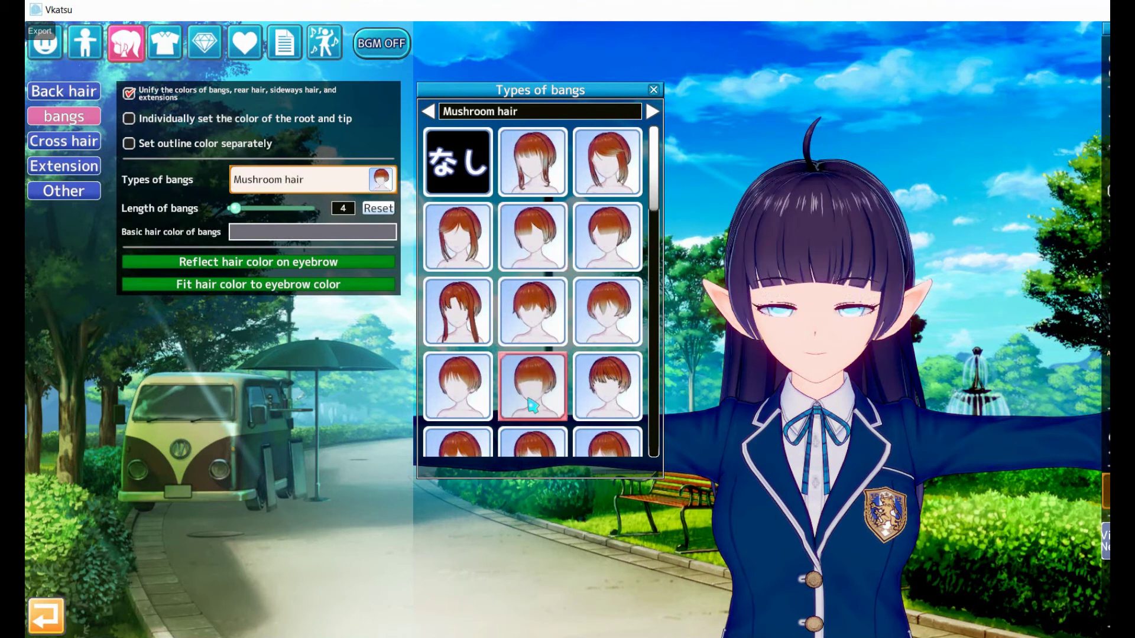
{"action": "left_click", "coordinate": [57, 96]}
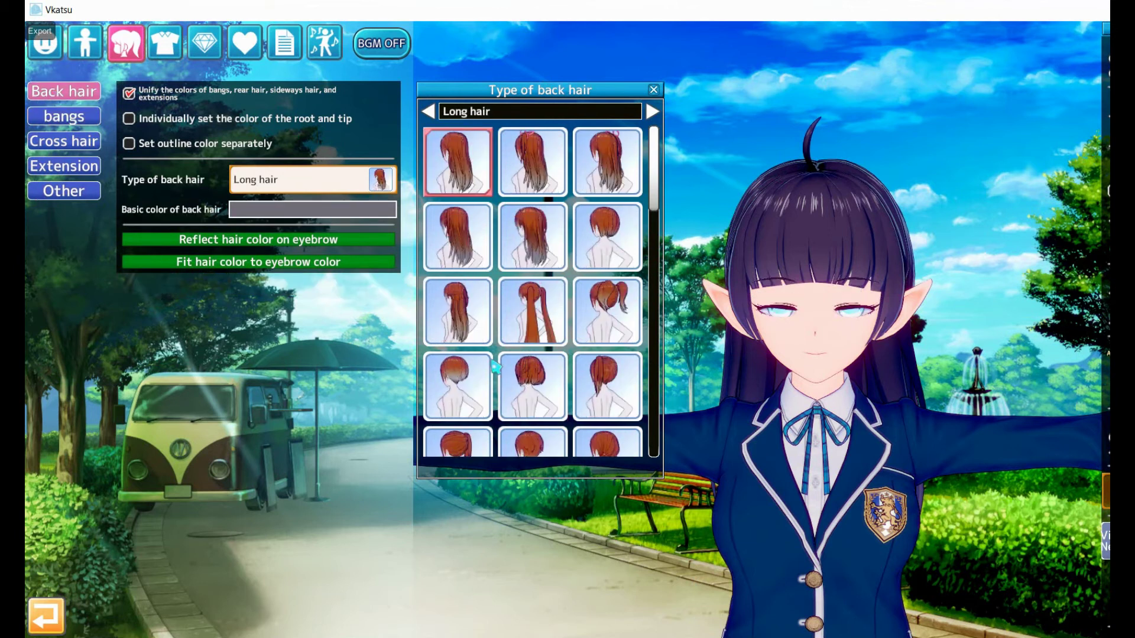
{"action": "left_click", "coordinate": [599, 441]}
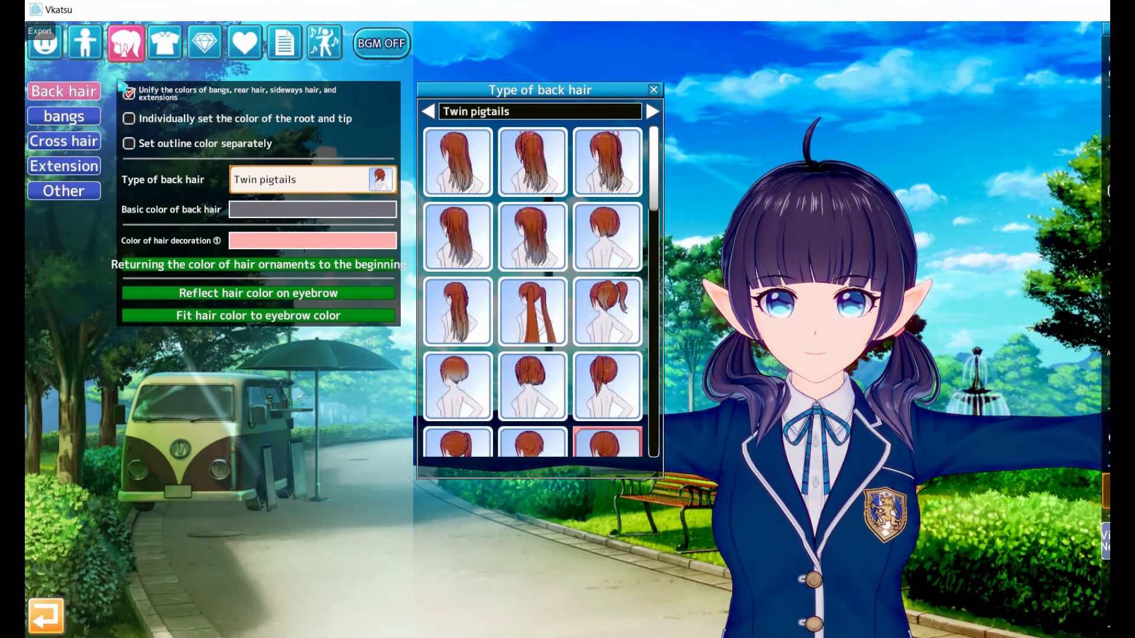
Try a neck Scarf and a Choker in accessory Slot 01, then set its type to None
{"action": "left_click", "coordinate": [205, 43]}
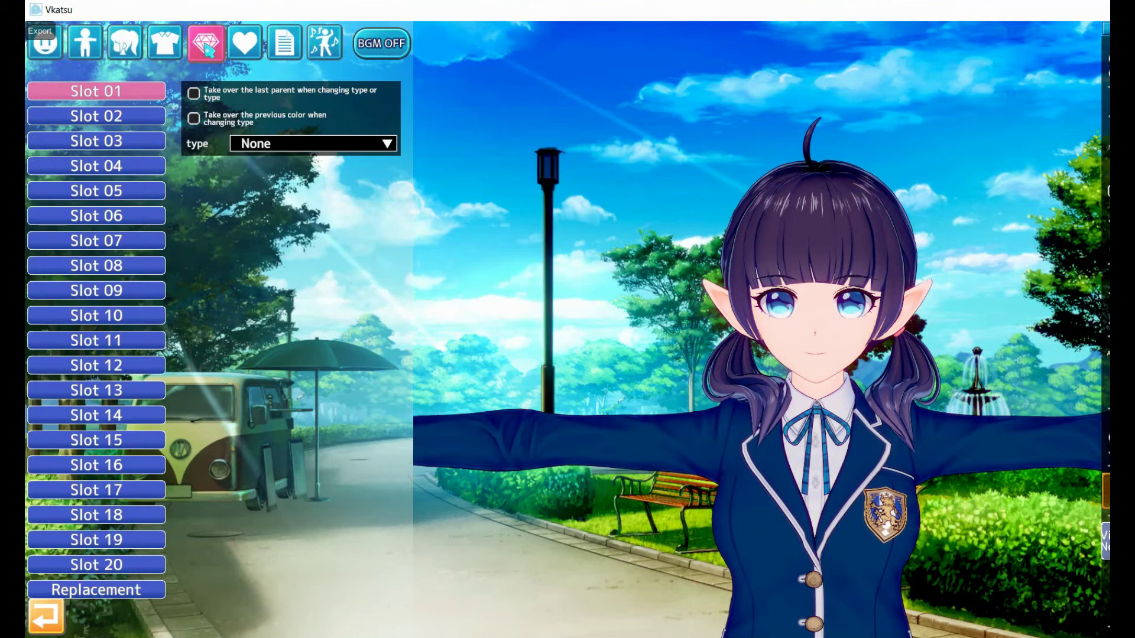
{"action": "left_click", "coordinate": [323, 148]}
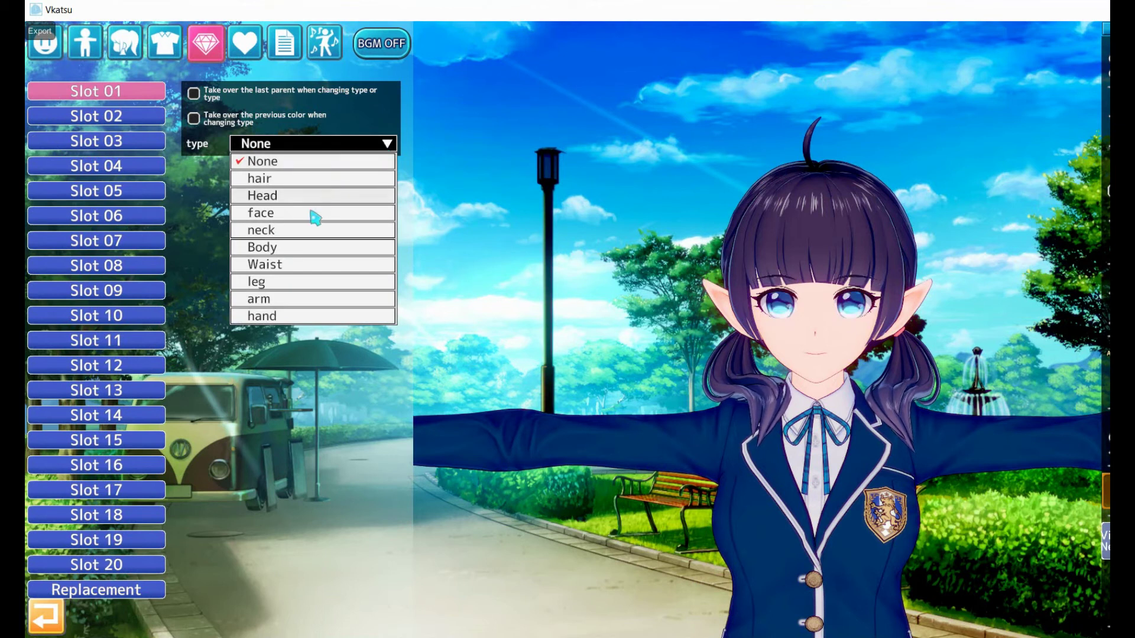
{"action": "left_click", "coordinate": [310, 230]}
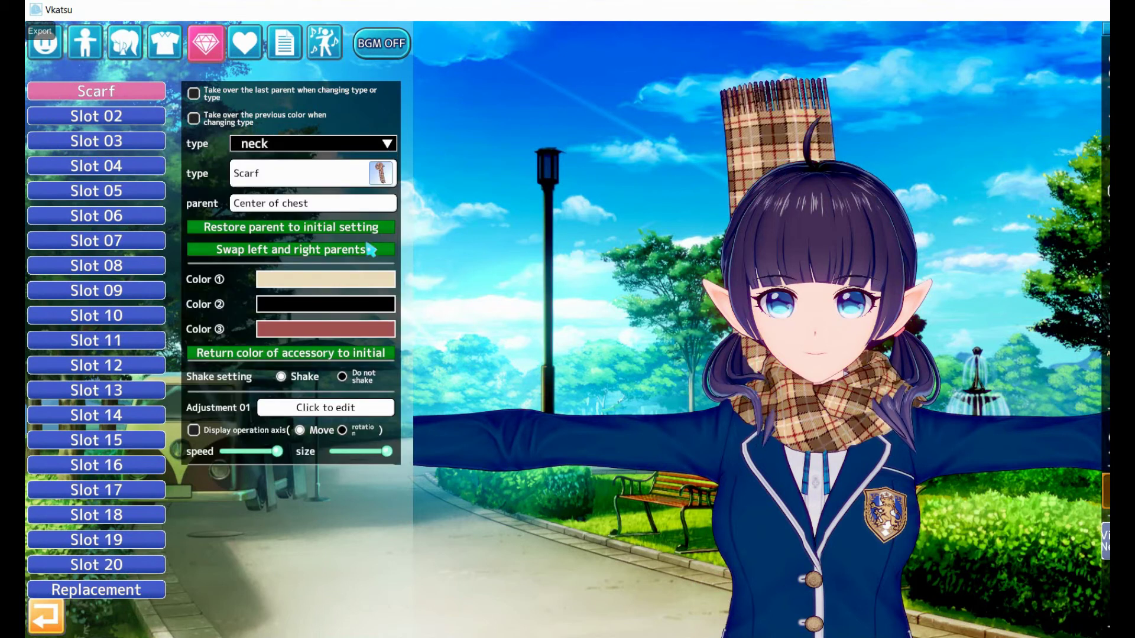
{"action": "scroll", "coordinate": [1008, 373], "scroll_direction": "down", "scroll_amount": 5}
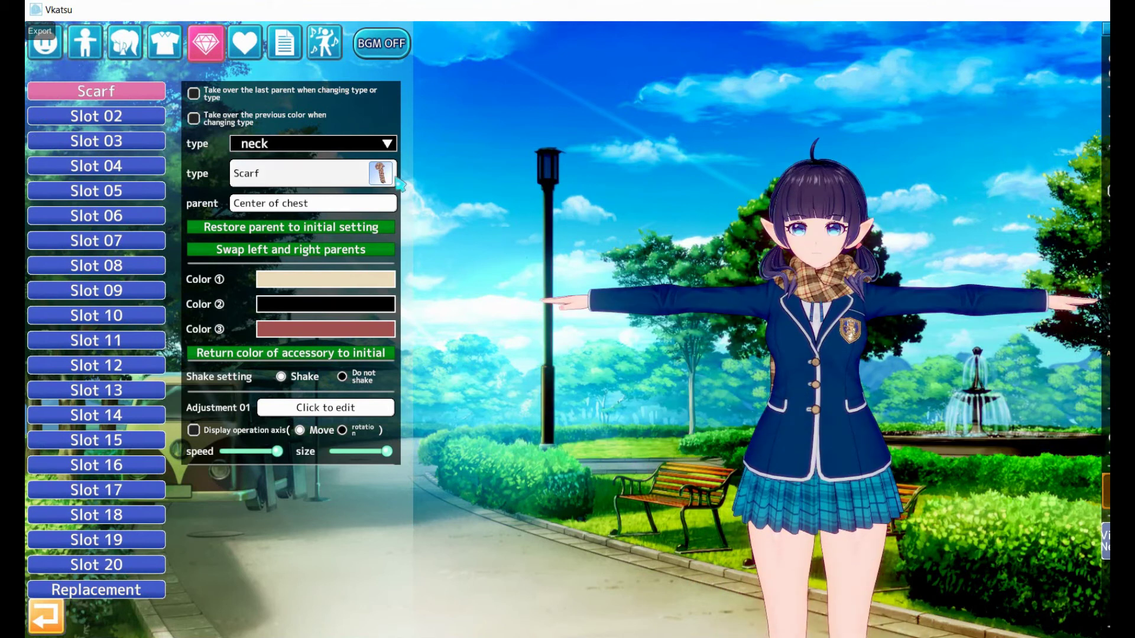
{"action": "left_click", "coordinate": [394, 180]}
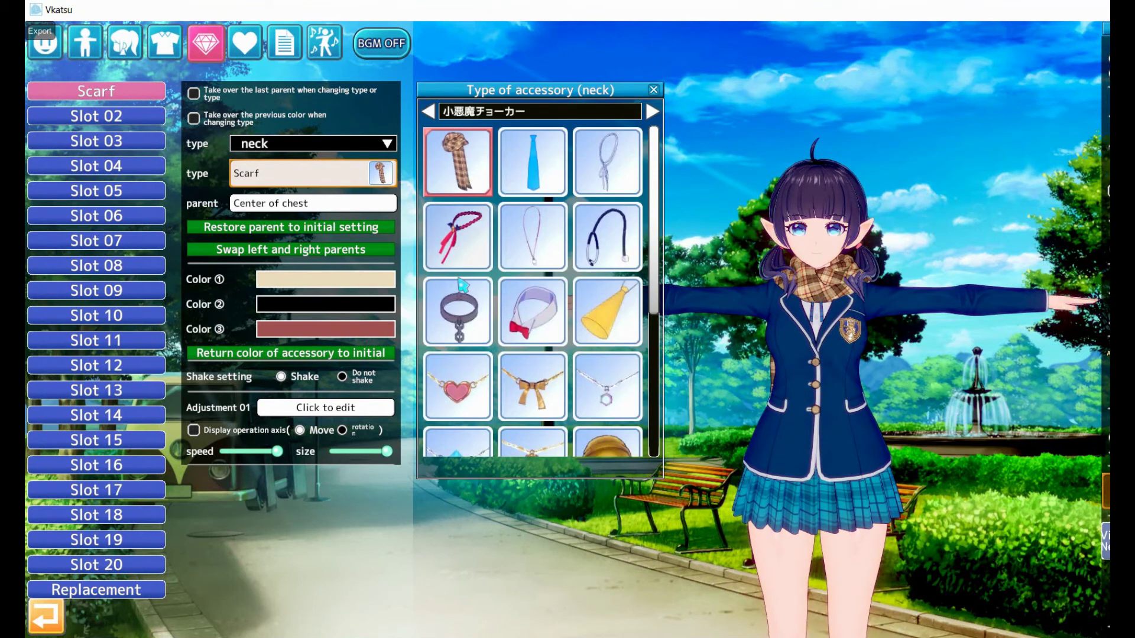
{"action": "left_click", "coordinate": [470, 319]}
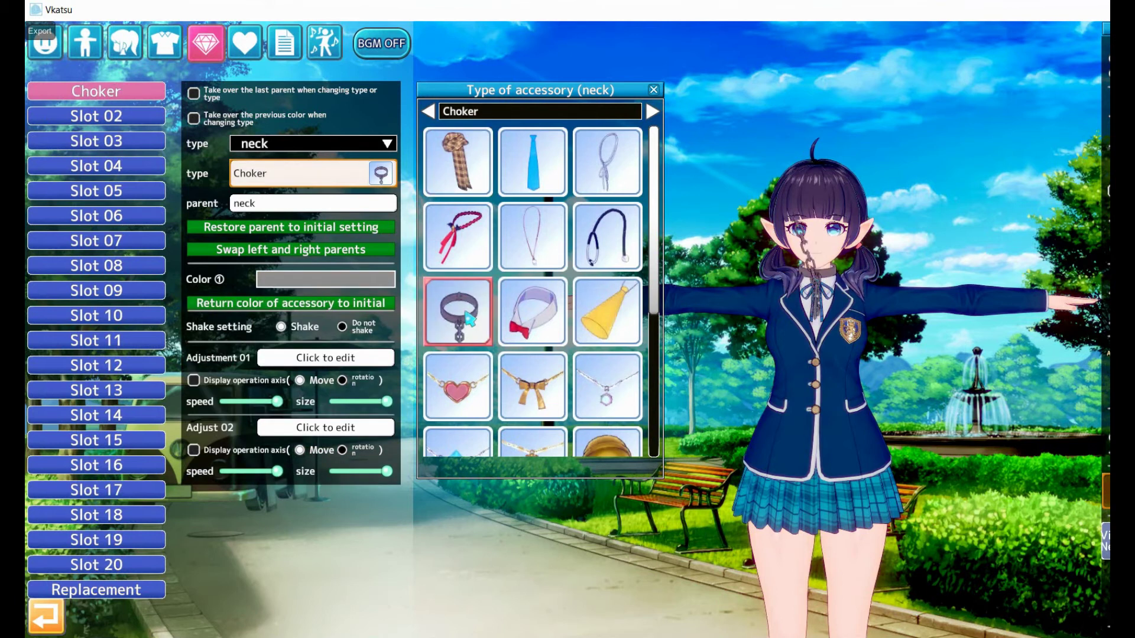
{"action": "left_click", "coordinate": [387, 145]}
{"action": "left_click", "coordinate": [325, 161]}
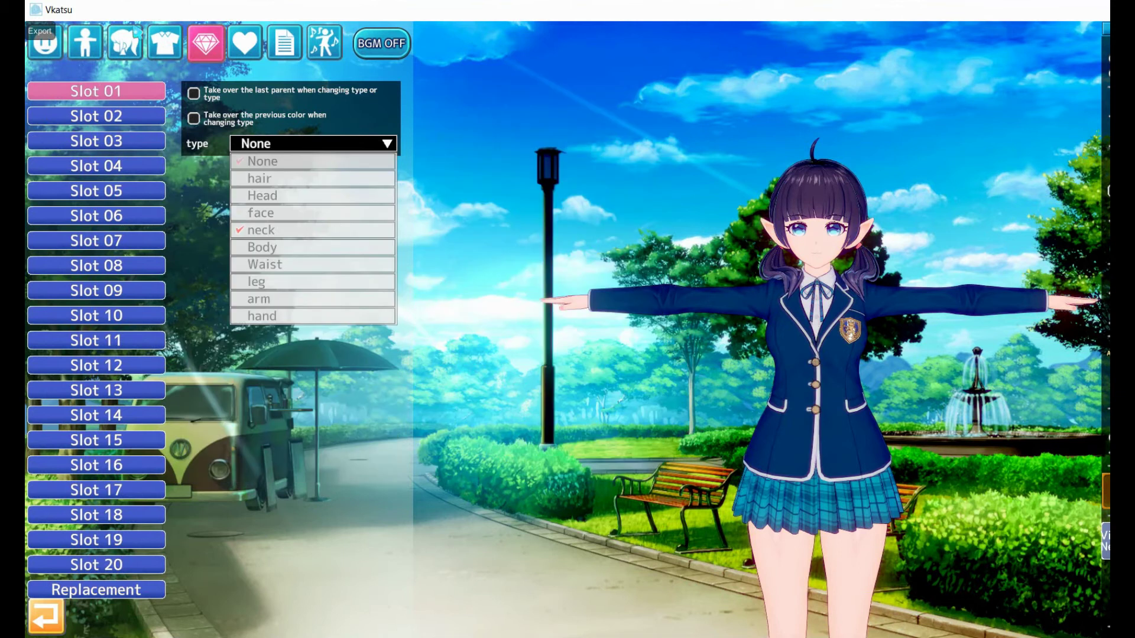
Try several tops, then replace the school blazer with the grey sleeveless One piece dress
{"action": "left_click", "coordinate": [165, 43]}
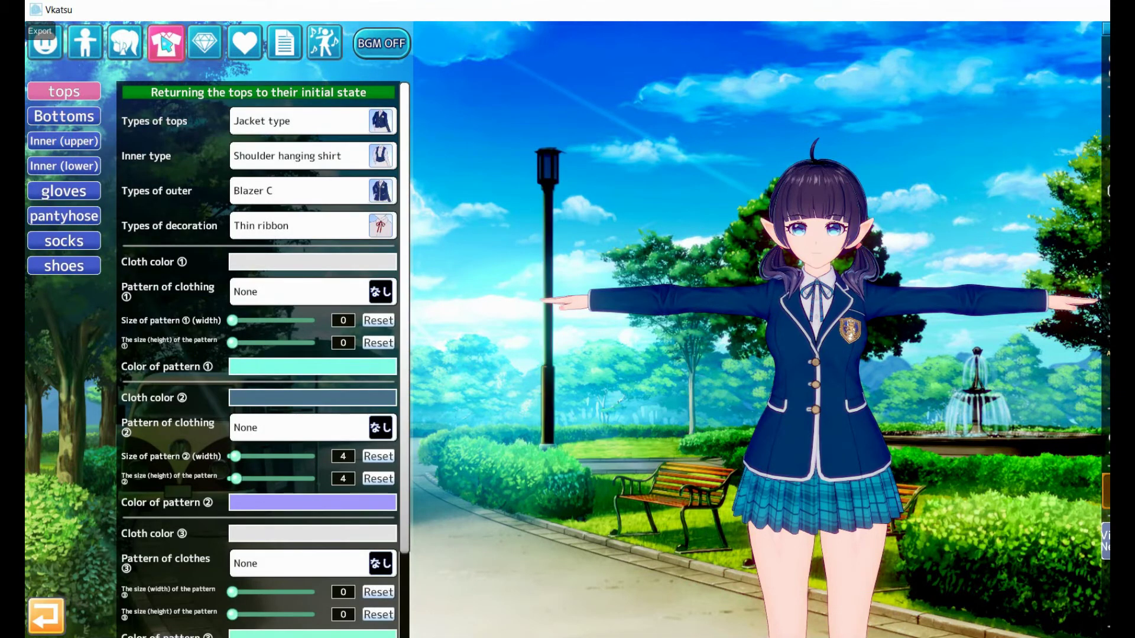
{"action": "left_click", "coordinate": [333, 123]}
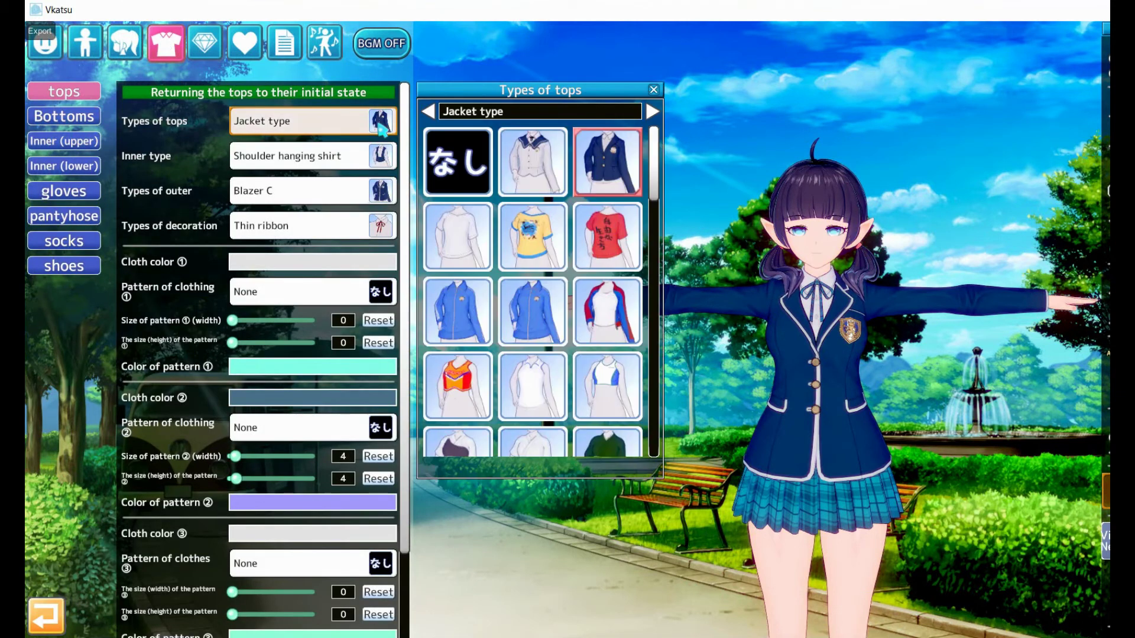
{"action": "left_click_drag", "start_coordinate": [656, 173], "coordinate": [647, 423]}
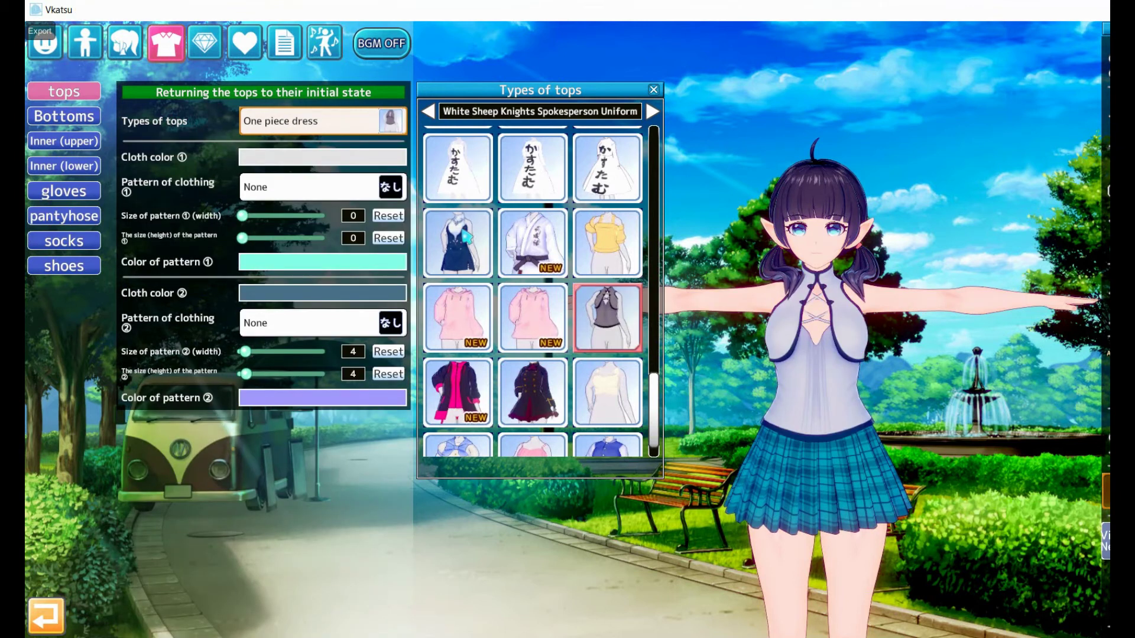
{"action": "left_click", "coordinate": [467, 237]}
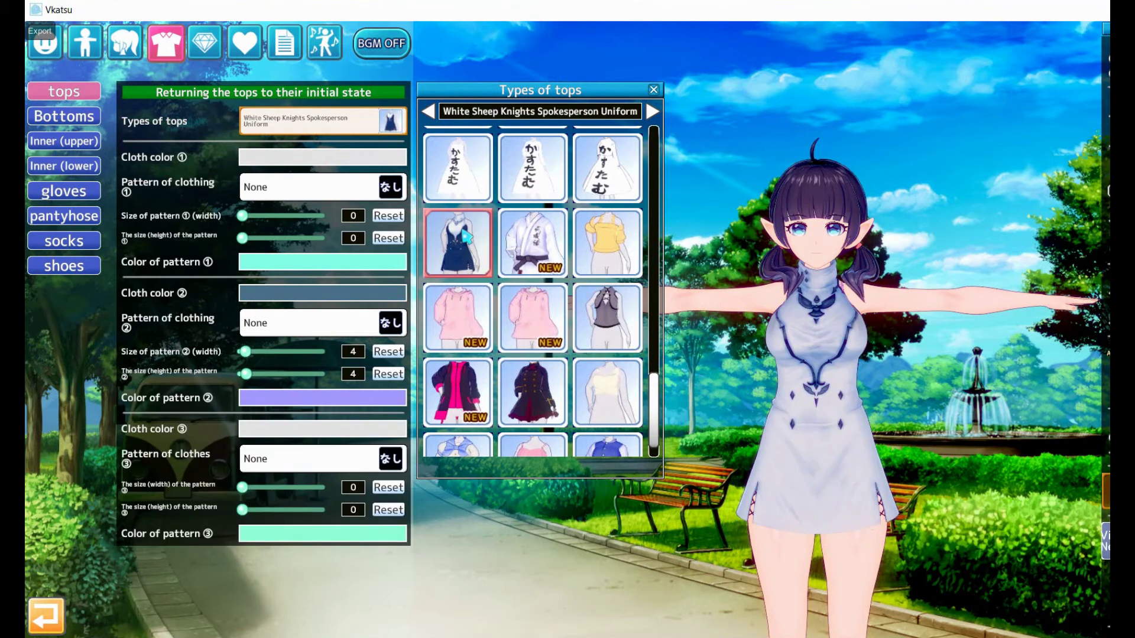
{"action": "left_click", "coordinate": [607, 318]}
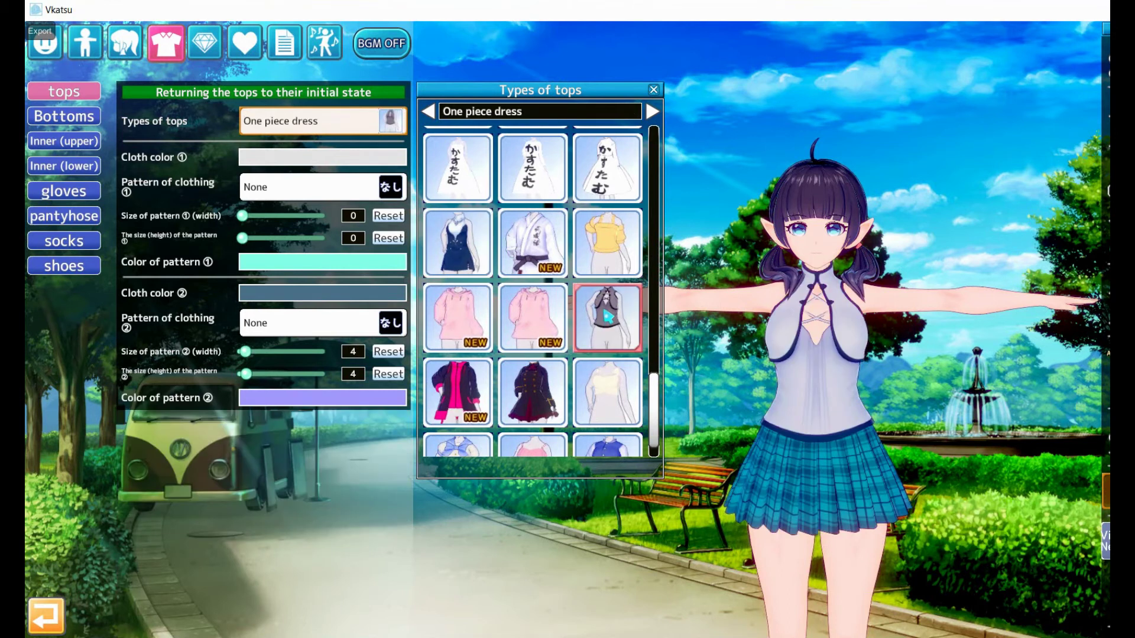
{"action": "left_click", "coordinate": [599, 402]}
{"action": "left_click", "coordinate": [608, 331]}
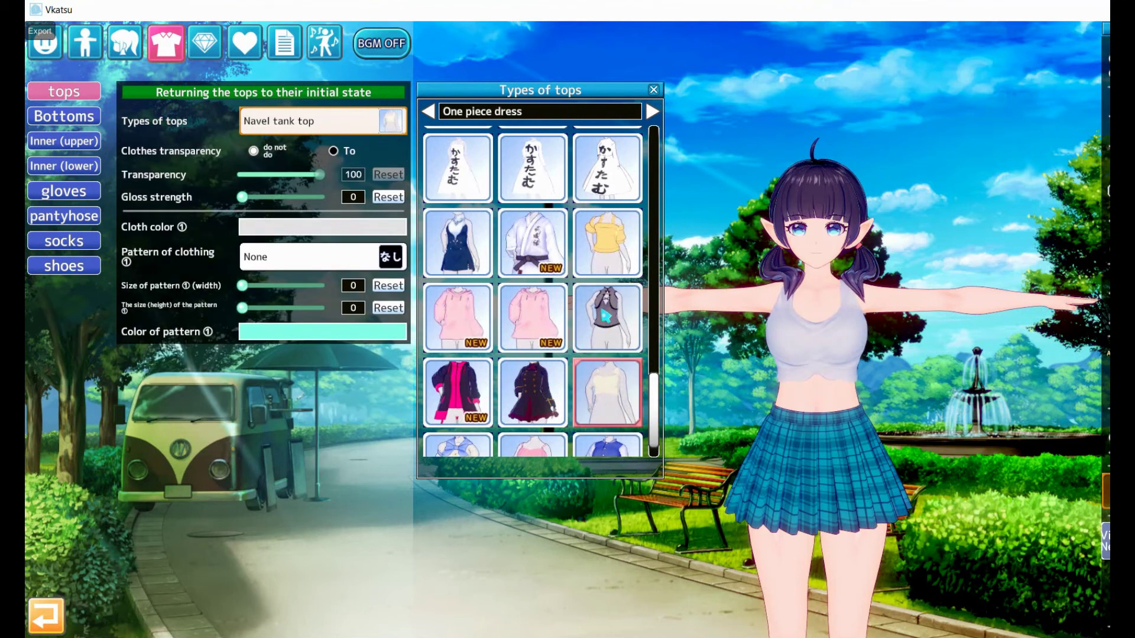
Check the Inner (upper) and Inner (lower) underwear choices, then bring up the VRM expression settings
{"action": "left_click", "coordinate": [56, 145]}
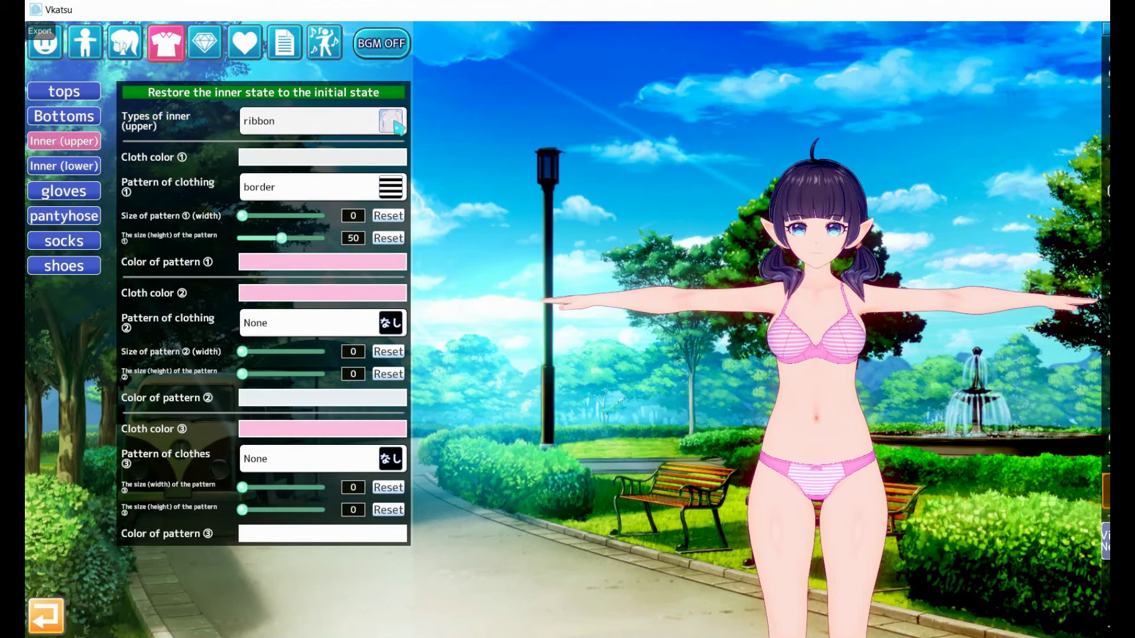
{"action": "left_click", "coordinate": [396, 125]}
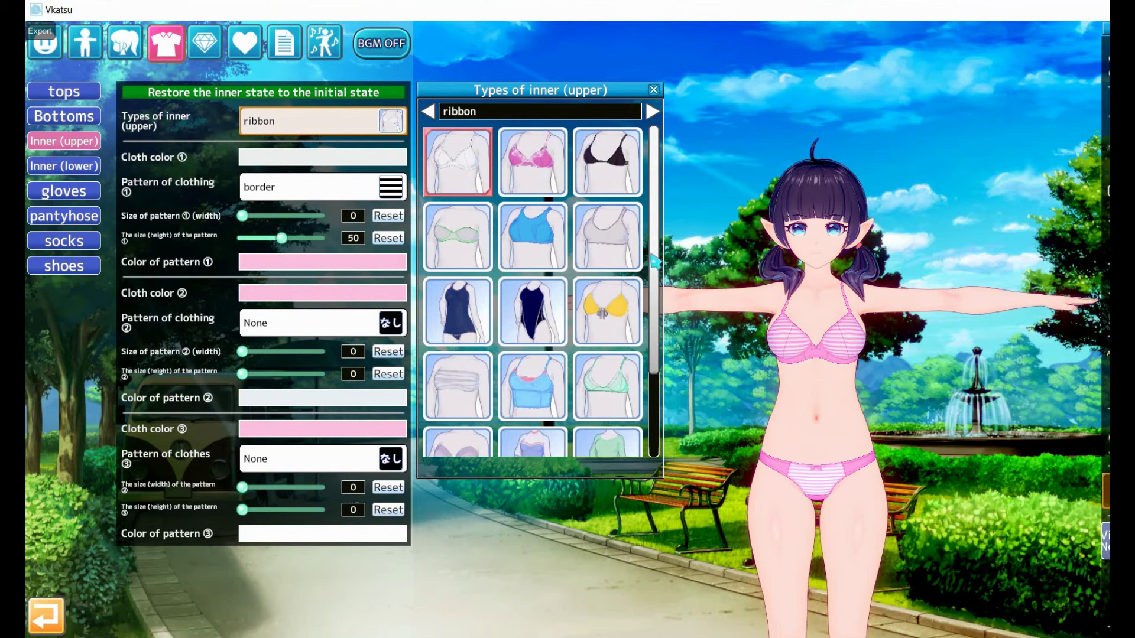
{"action": "scroll", "coordinate": [654, 260], "scroll_direction": "down", "scroll_amount": 3}
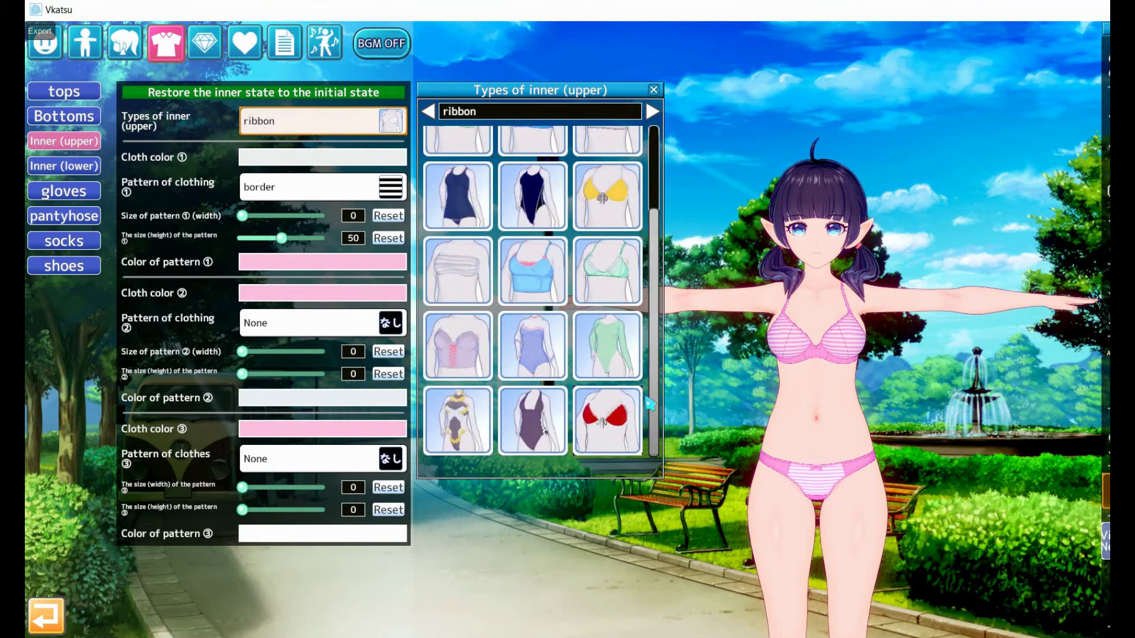
{"action": "left_click", "coordinate": [65, 166]}
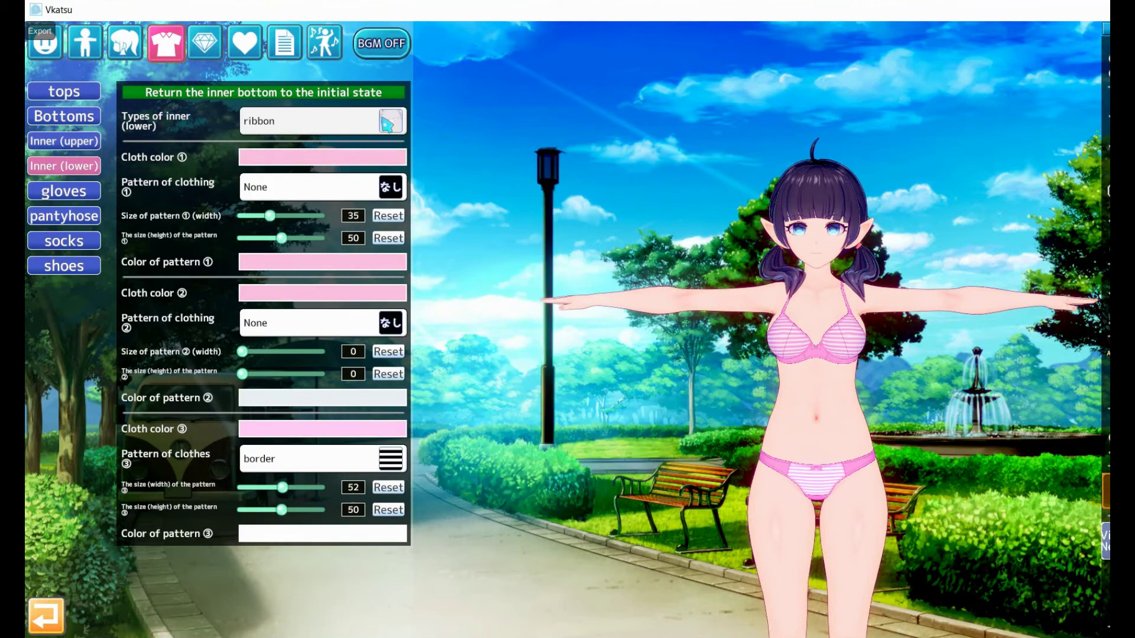
{"action": "left_click", "coordinate": [389, 123]}
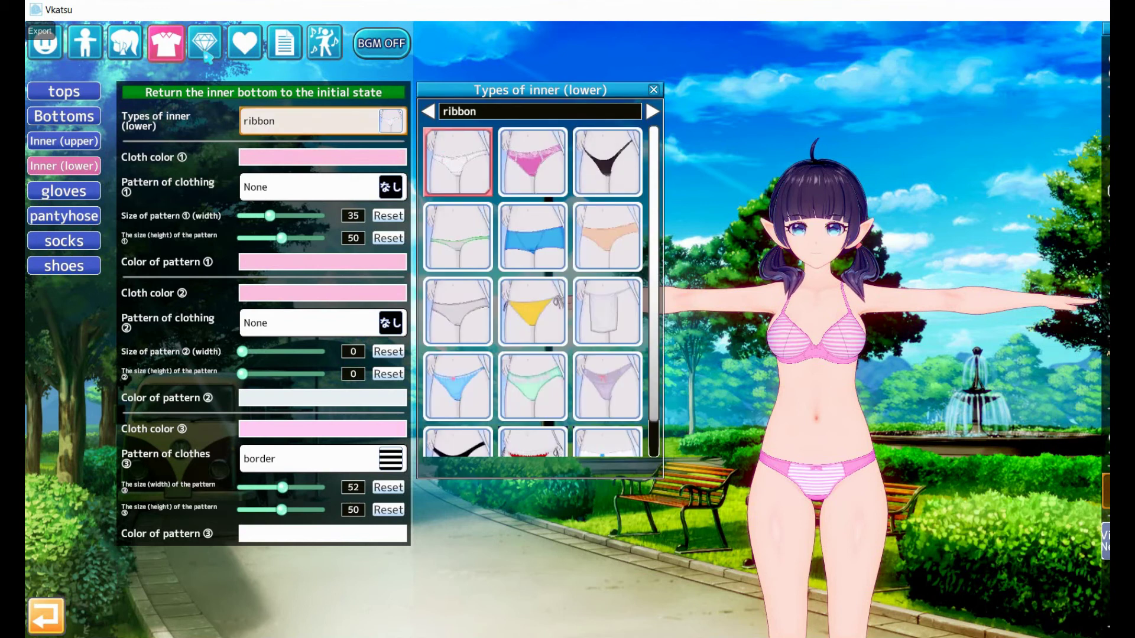
{"action": "left_click", "coordinate": [246, 44]}
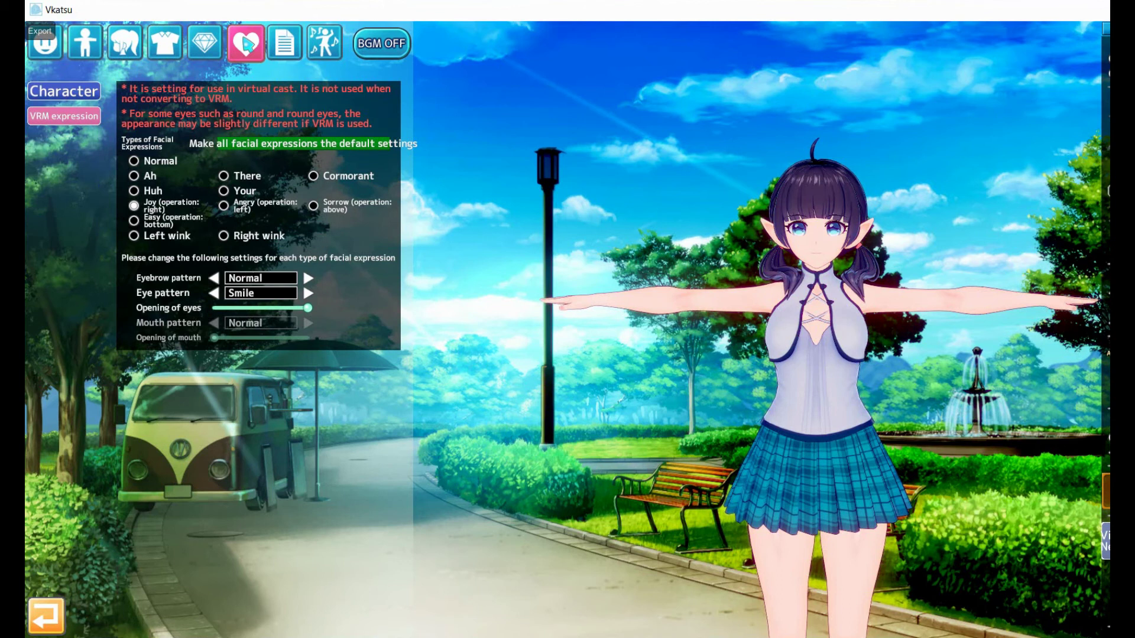
Check the character's name and birthday, zoom out to the full body, and open the Character list
{"action": "left_click", "coordinate": [64, 98]}
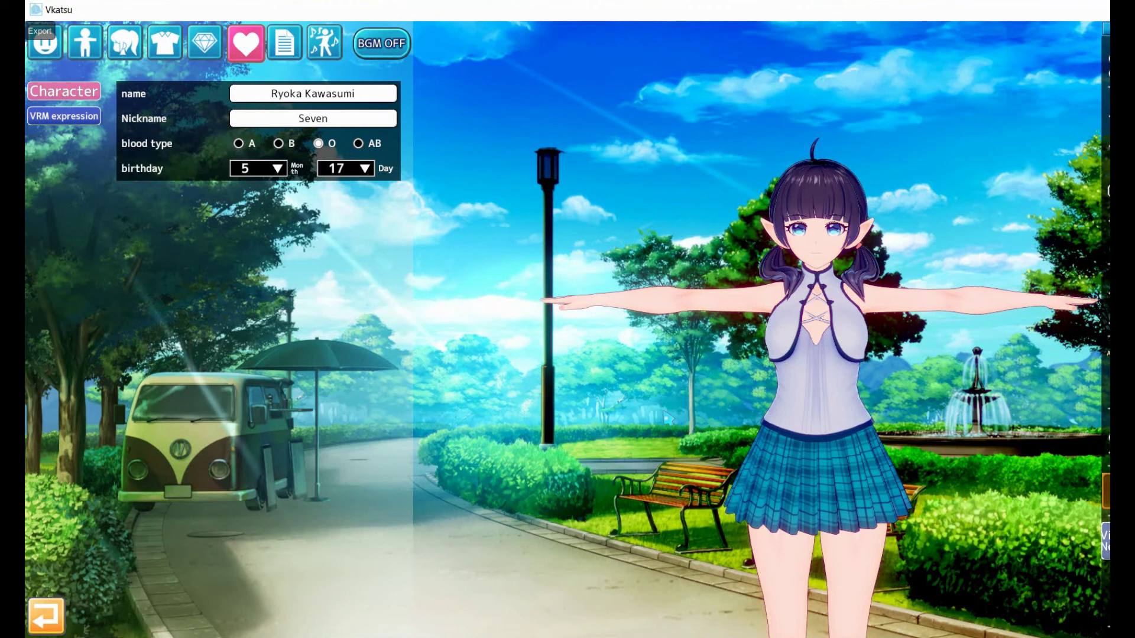
{"action": "scroll", "coordinate": [666, 418], "scroll_direction": "down", "scroll_amount": 3}
{"action": "right_click_drag", "start_coordinate": [666, 418], "coordinate": [869, 502]}
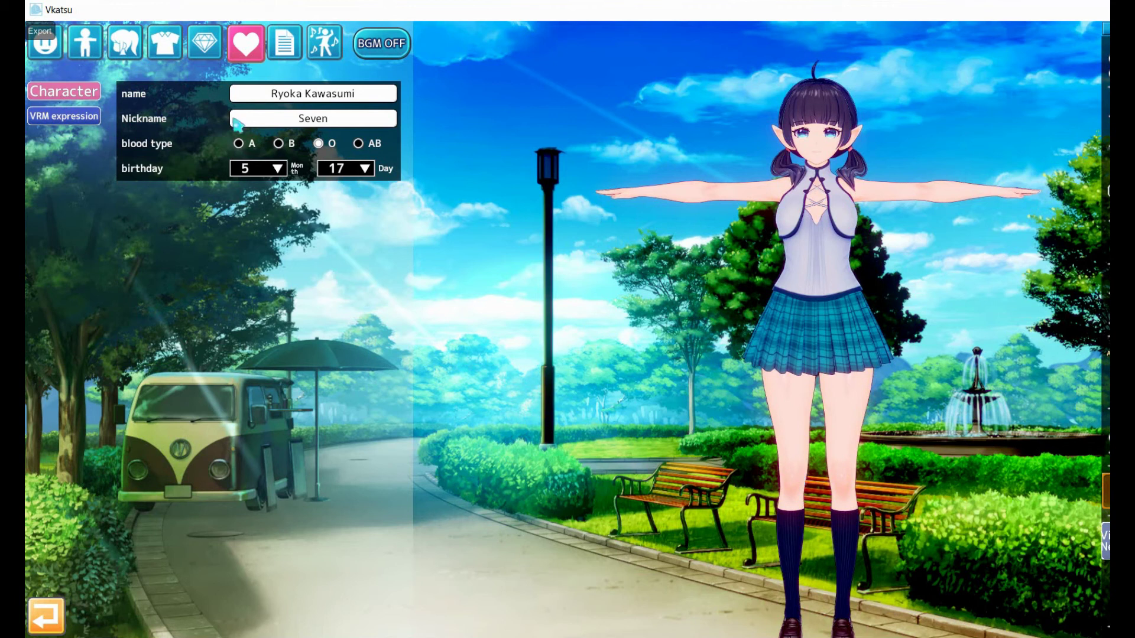
{"action": "left_click", "coordinate": [283, 52]}
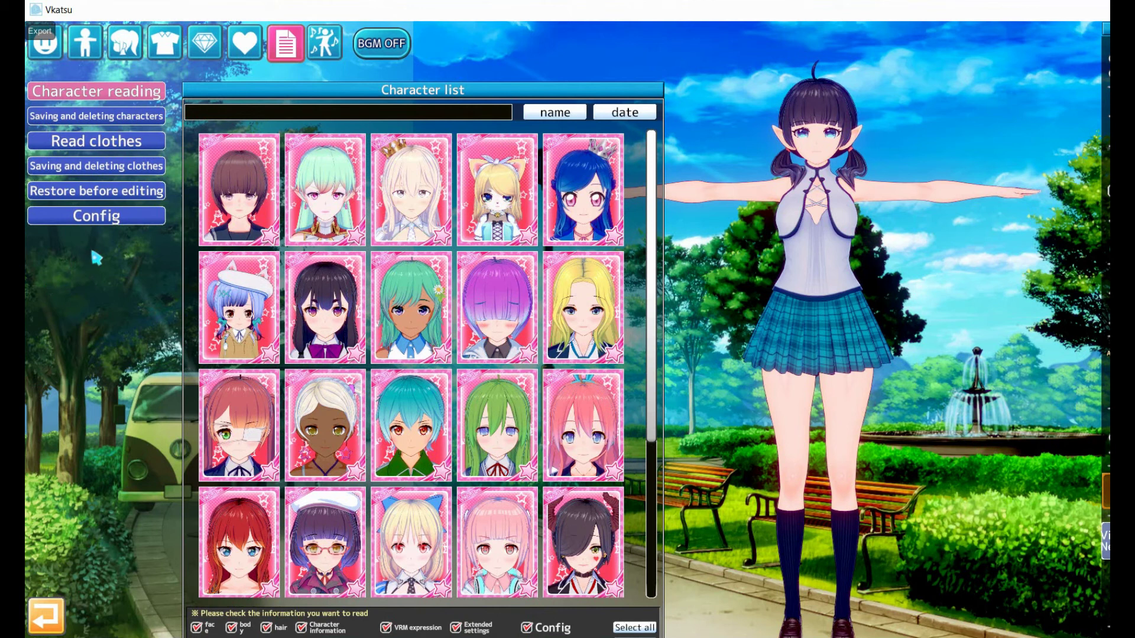
Switch to the 'Saving and deleting characters' page and scroll through the character cards
{"action": "left_click", "coordinate": [65, 117]}
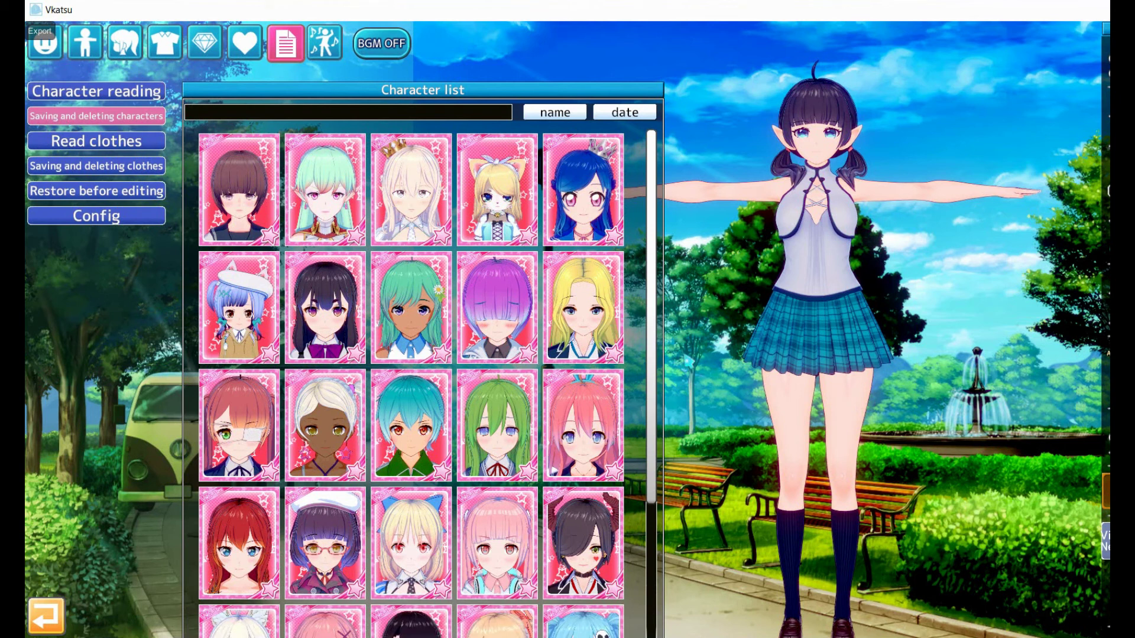
{"action": "left_click_drag", "start_coordinate": [661, 358], "coordinate": [667, 474]}
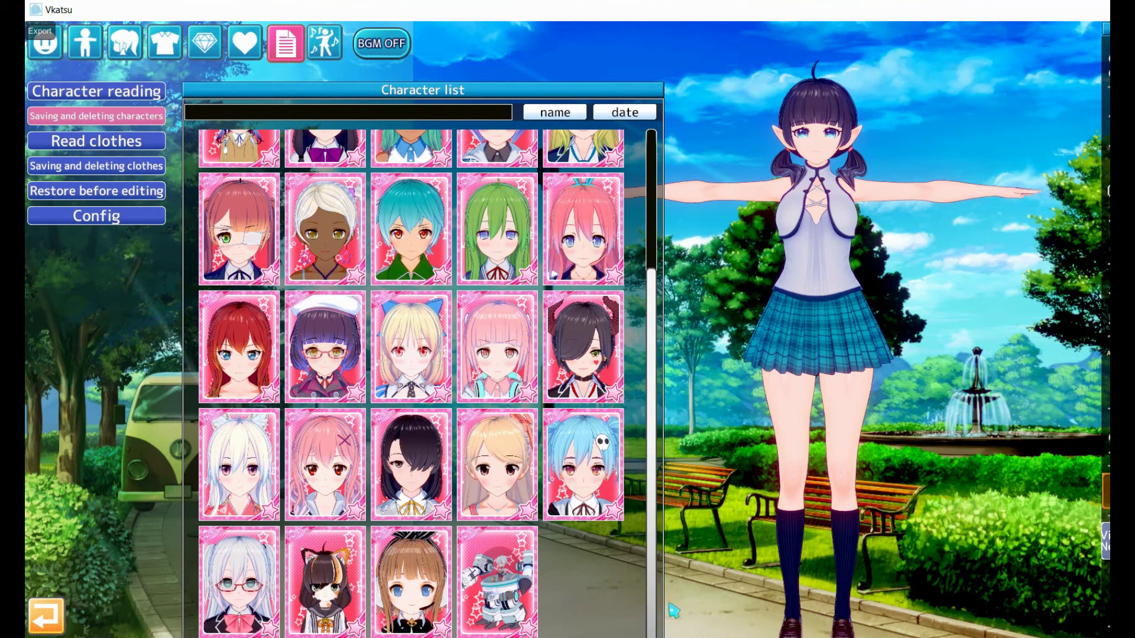